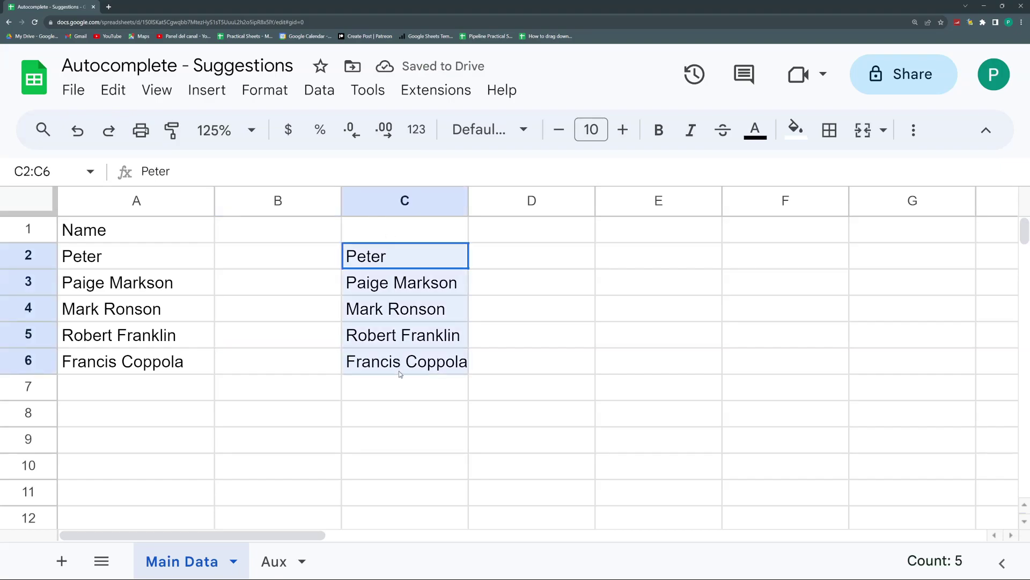
# Step: Test name suggestions by typing Pe in C7 and Pet in C9, cancelling each entry
pyautogui.click(393, 395)
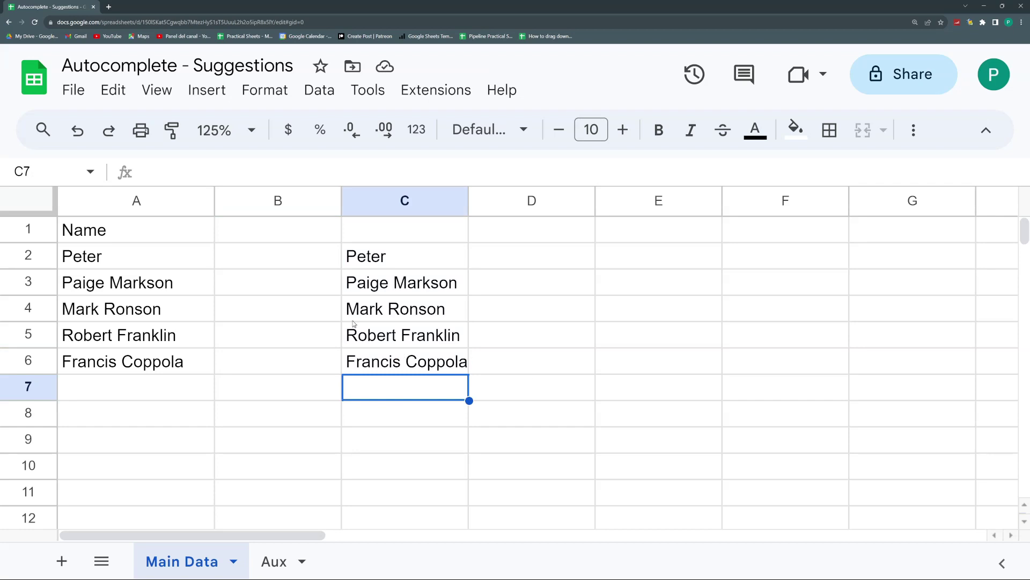
pyautogui.write('Pe')
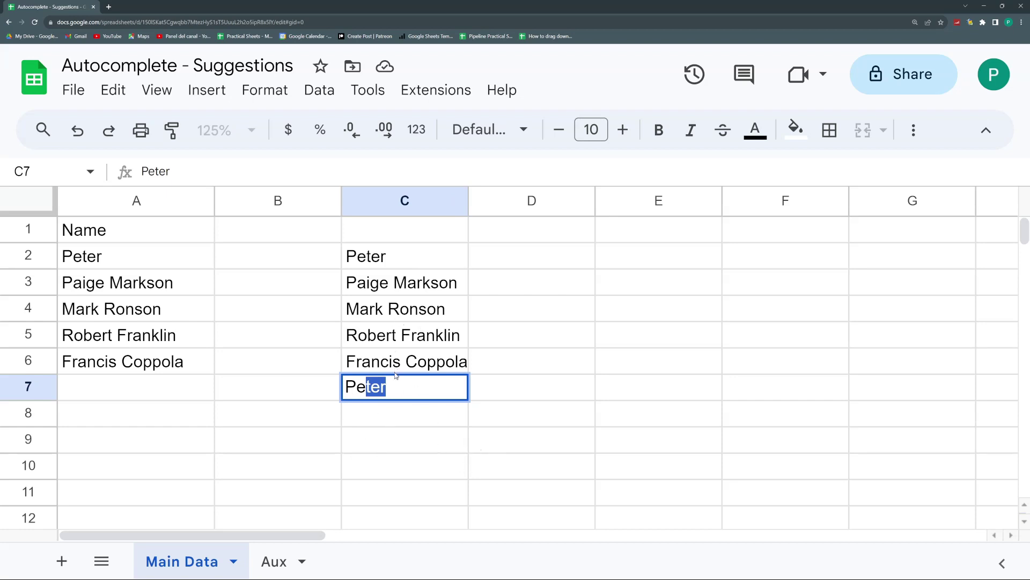
pyautogui.press('Escape')
pyautogui.click(382, 436)
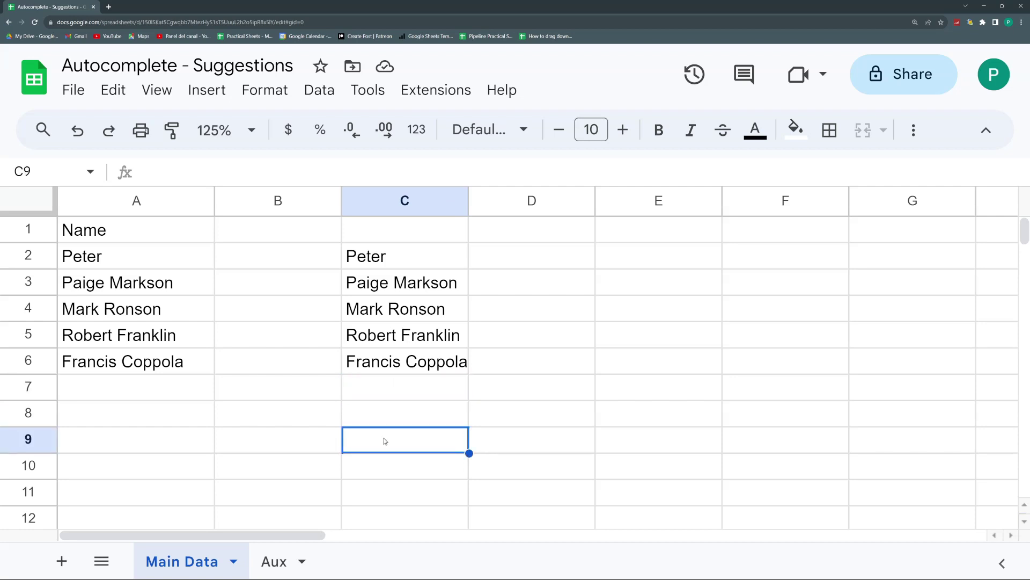
pyautogui.write('P')
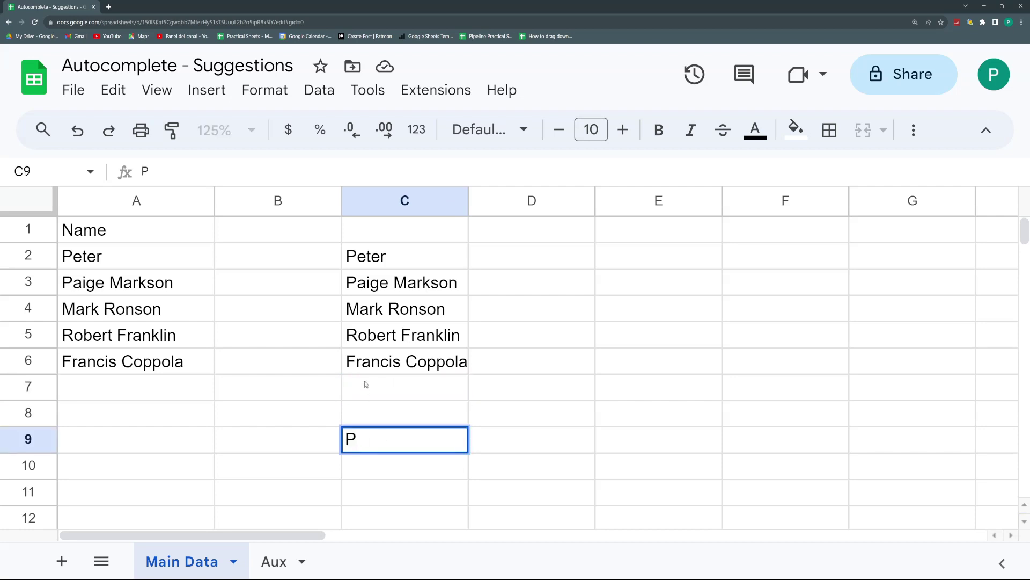
pyautogui.write('et')
pyautogui.press('Escape')
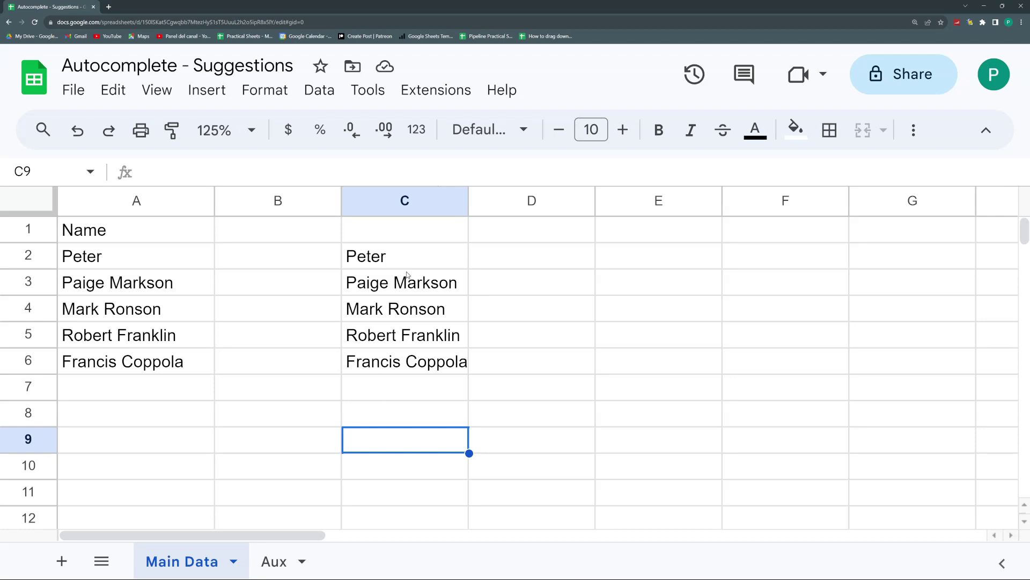
# Step: Check that M suggests Mark Ronson in C7, then clear the copied names from C2:C6
pyautogui.click(394, 399)
pyautogui.write('Mark Ronson')
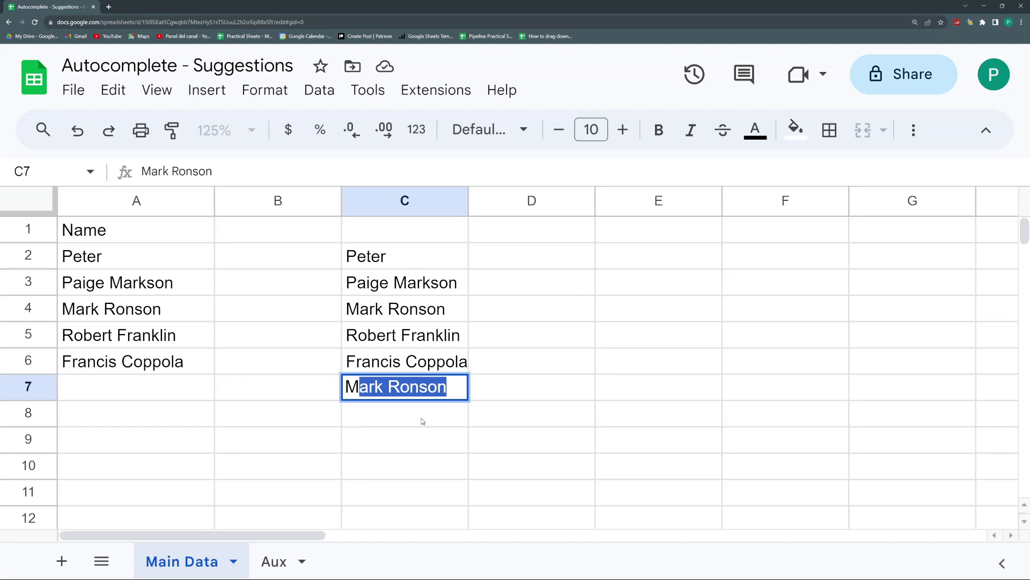
pyautogui.press('Escape')
pyautogui.moveTo(377, 256); pyautogui.dragTo(416, 363)
pyautogui.press('Delete')
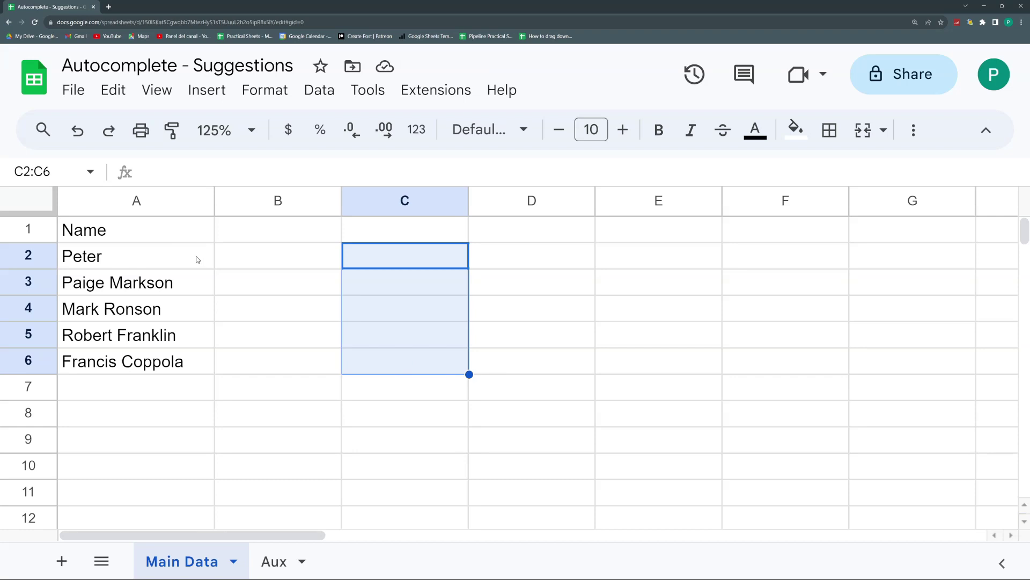
# Step: Test autocomplete in A8 by typing P and then R, cancelling each entry
pyautogui.click(150, 420)
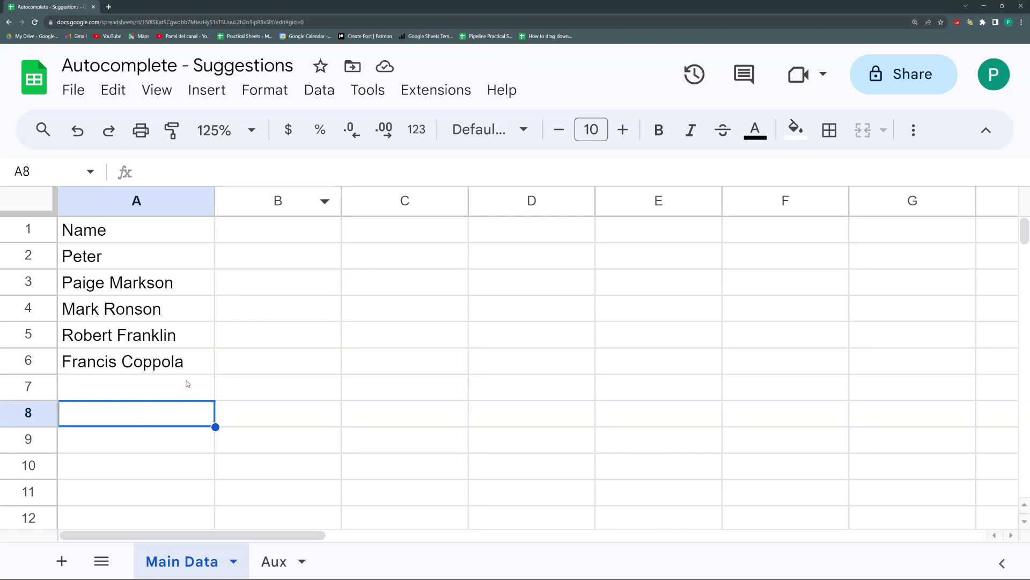
pyautogui.write('P')
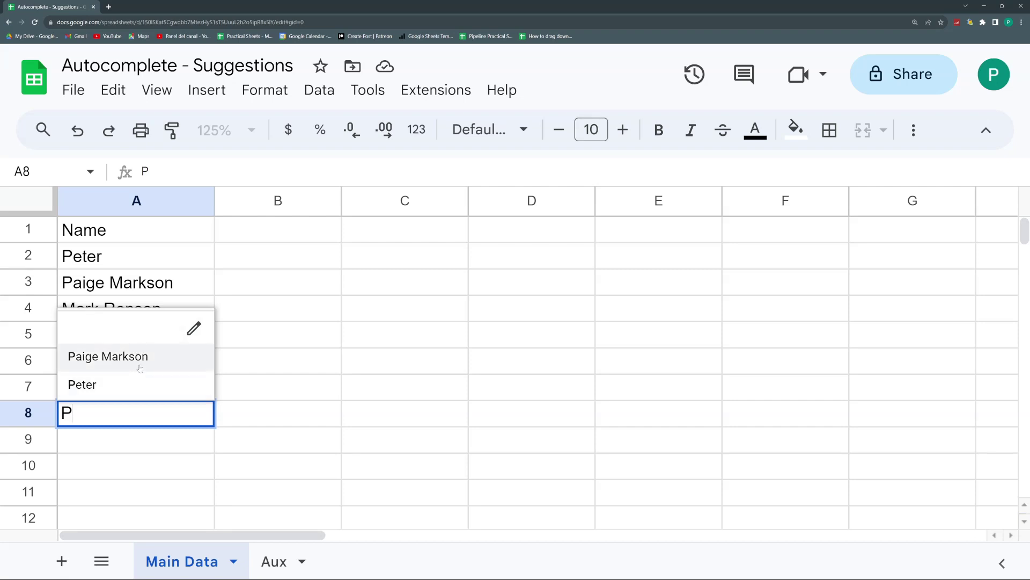
pyautogui.press('Escape')
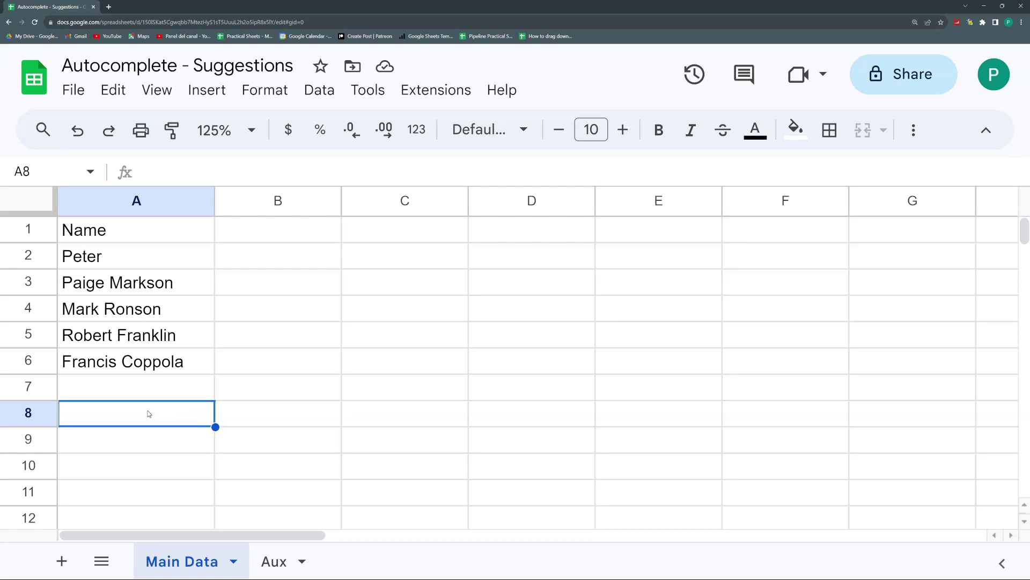
pyautogui.write('R')
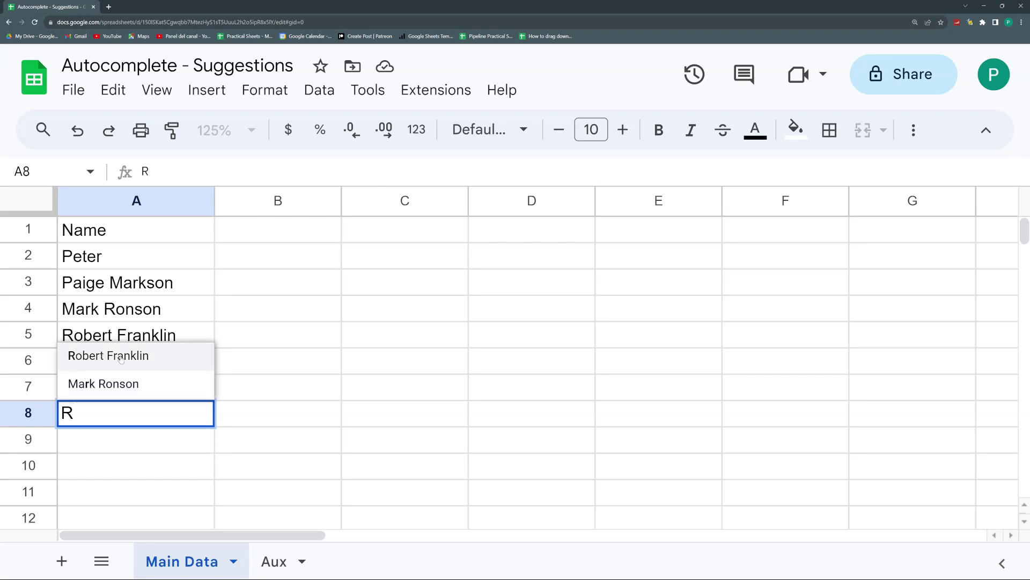
pyautogui.press('Escape')
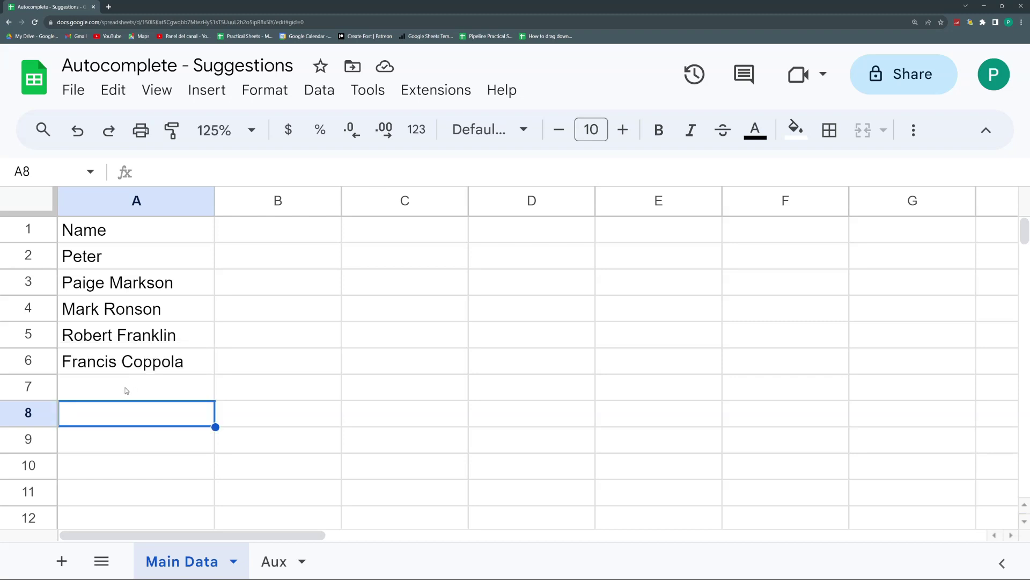
pyautogui.click(126, 388)
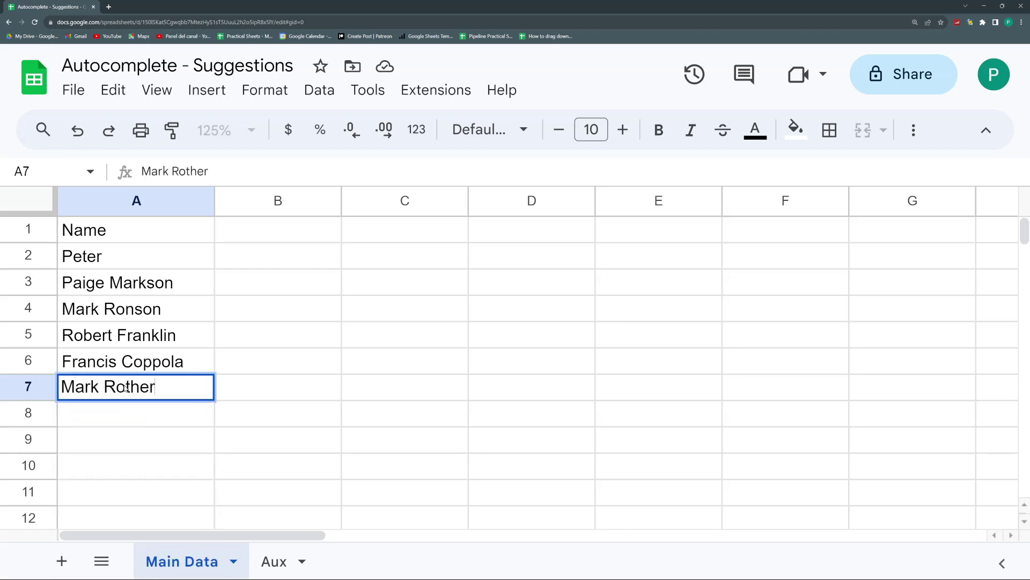
pyautogui.press('Return')
pyautogui.press('Return')
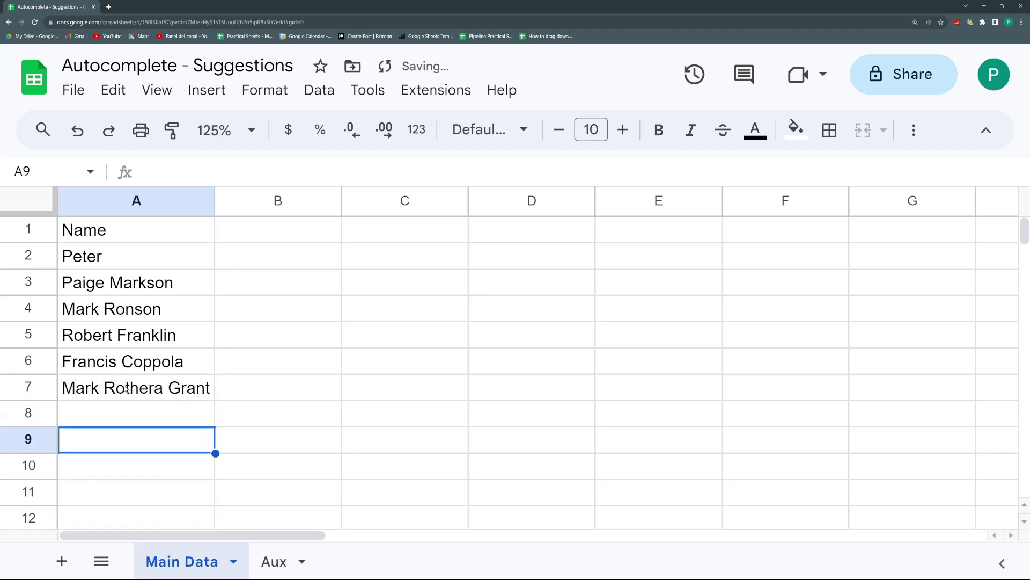
pyautogui.write('G')
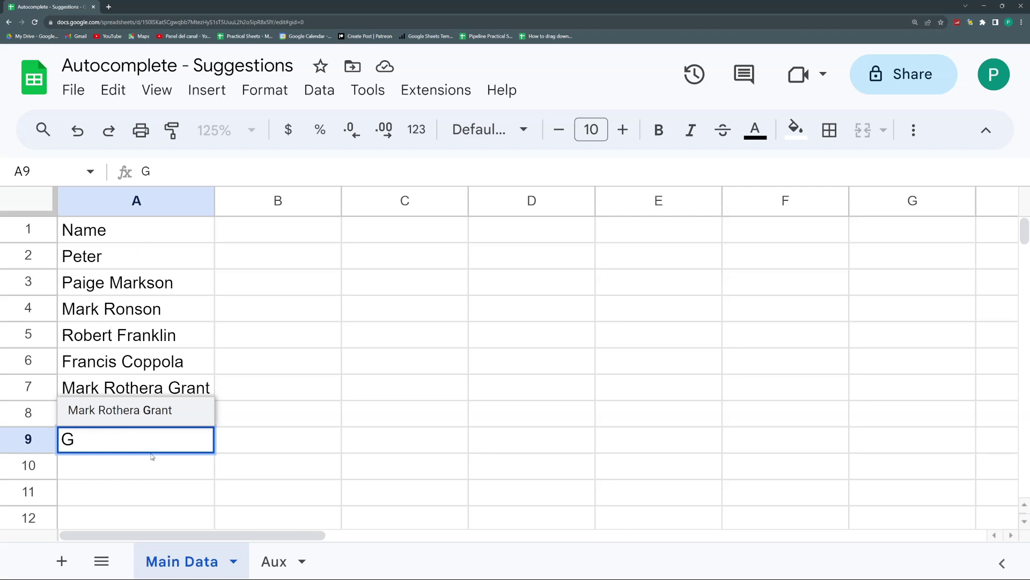
pyautogui.press('Escape')
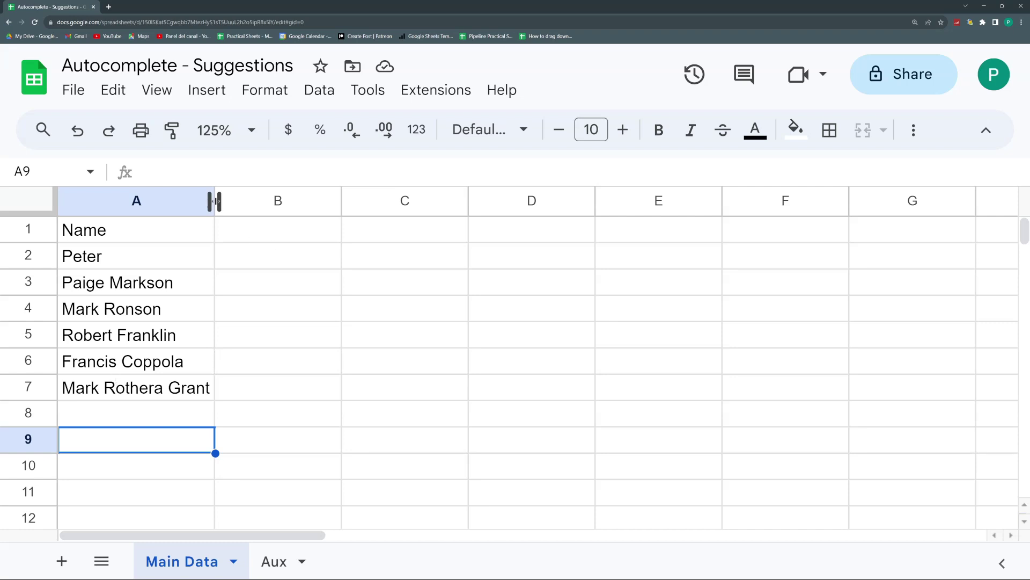
pyautogui.moveTo(215, 200); pyautogui.dragTo(226, 201)
pyautogui.click(202, 418)
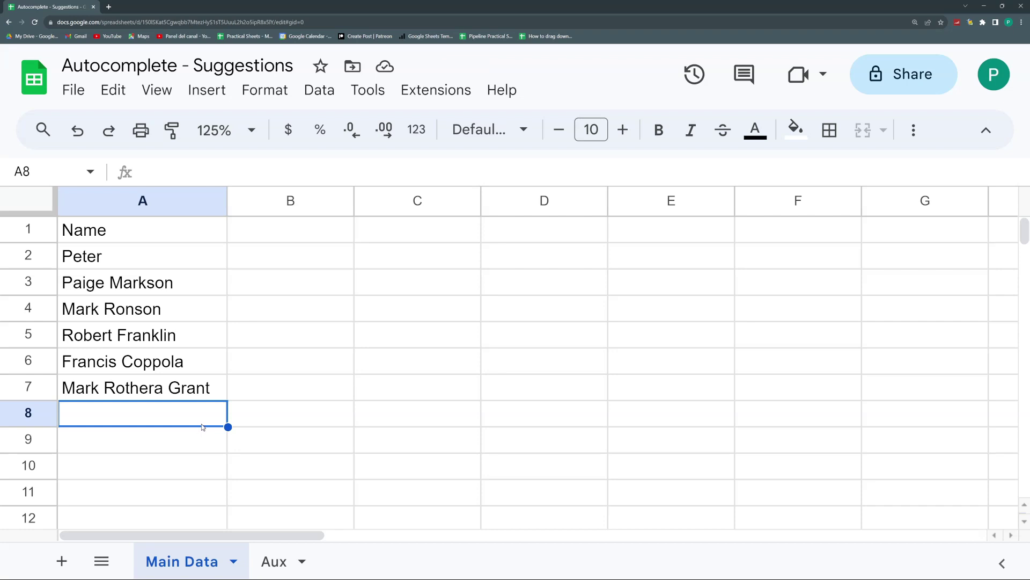
# Step: Open a new browser tab and load sheets.new to start a blank Untitled spreadsheet
pyautogui.hotkey('ctrl', 'n')
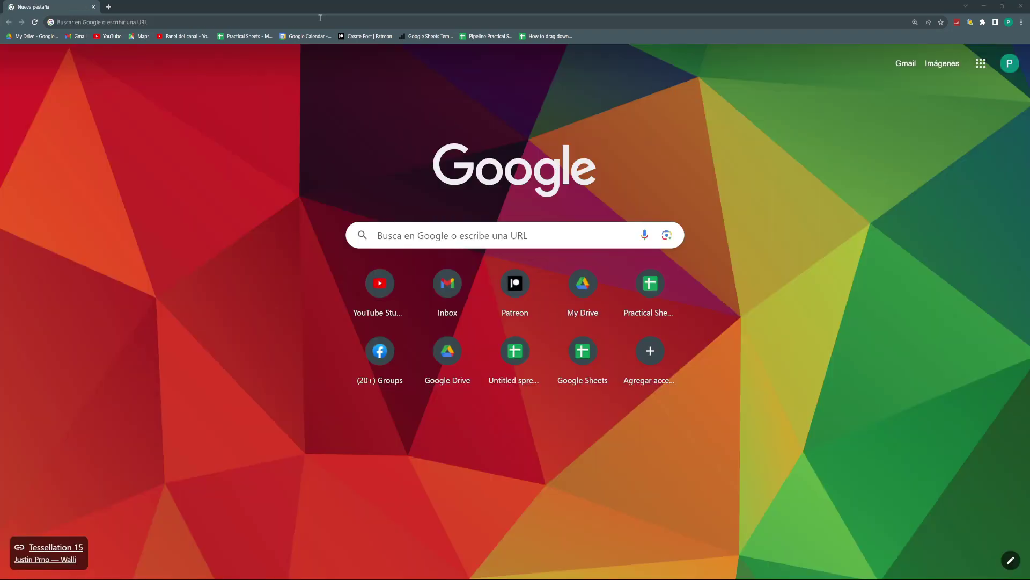
pyautogui.click(320, 20)
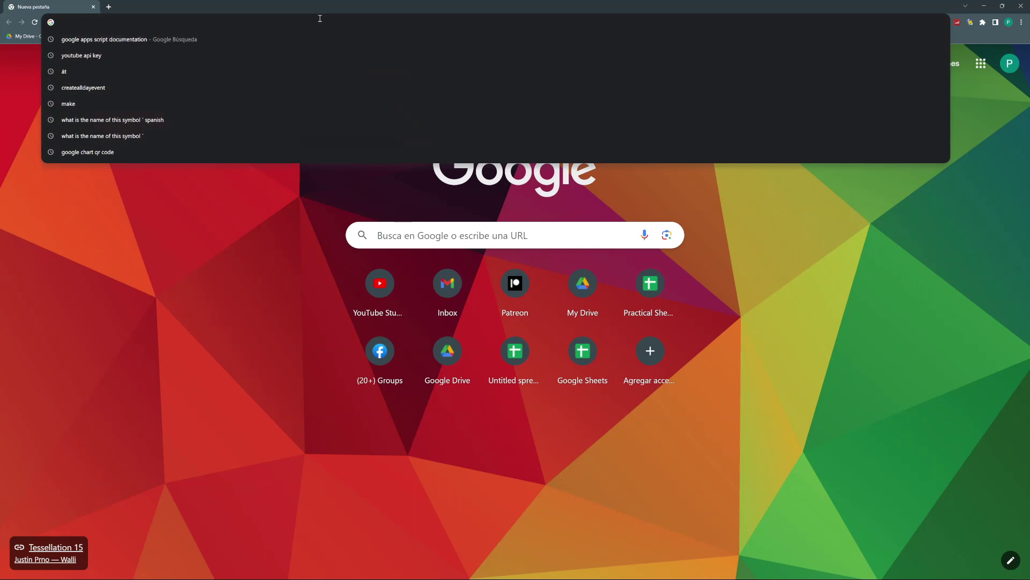
pyautogui.write('sheets.new')
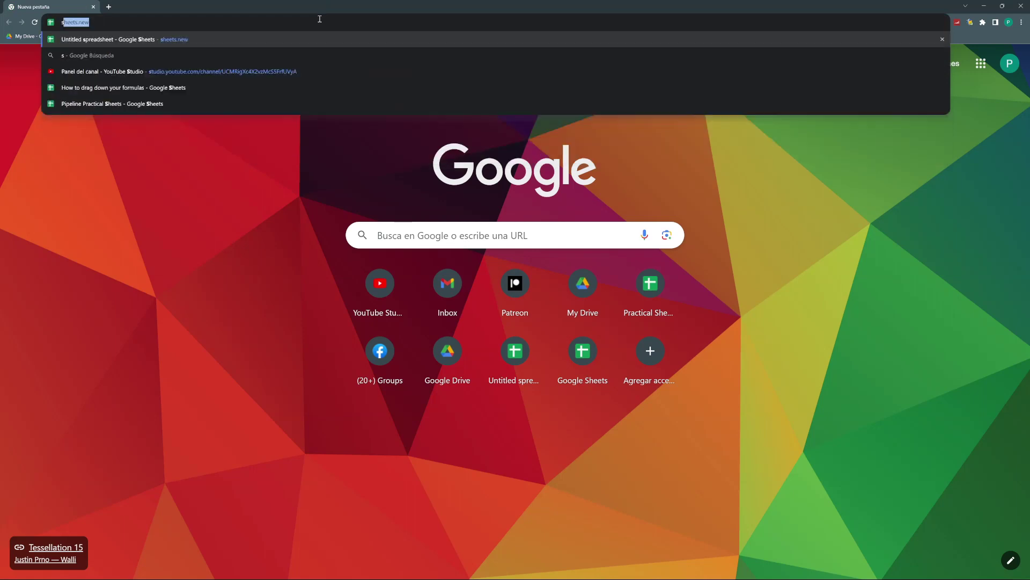
pyautogui.press('Return')
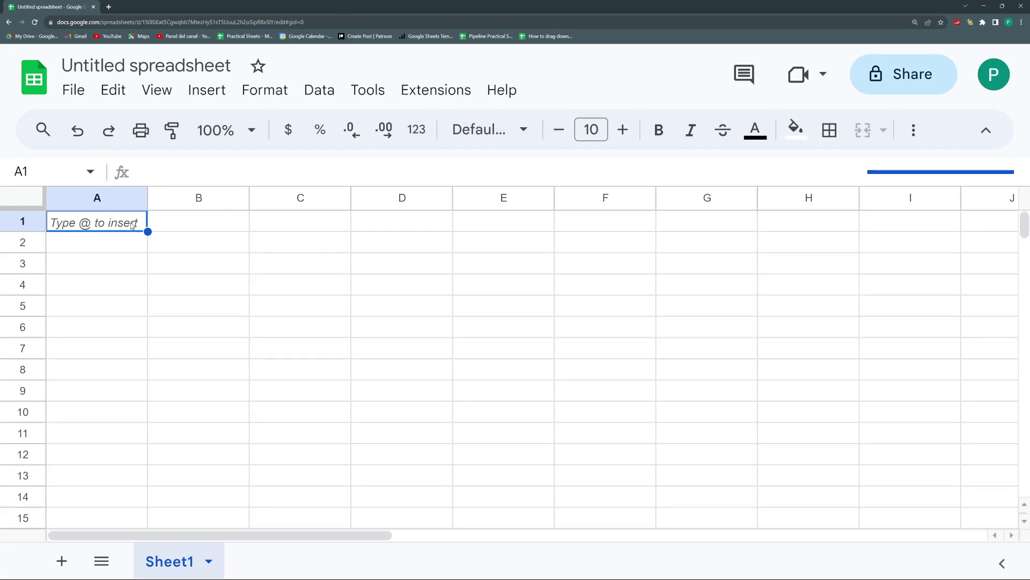
# Step: Enter the Name header in A1 and Peter in A2, accepting the Peter suggestion in A3
pyautogui.write('Name')
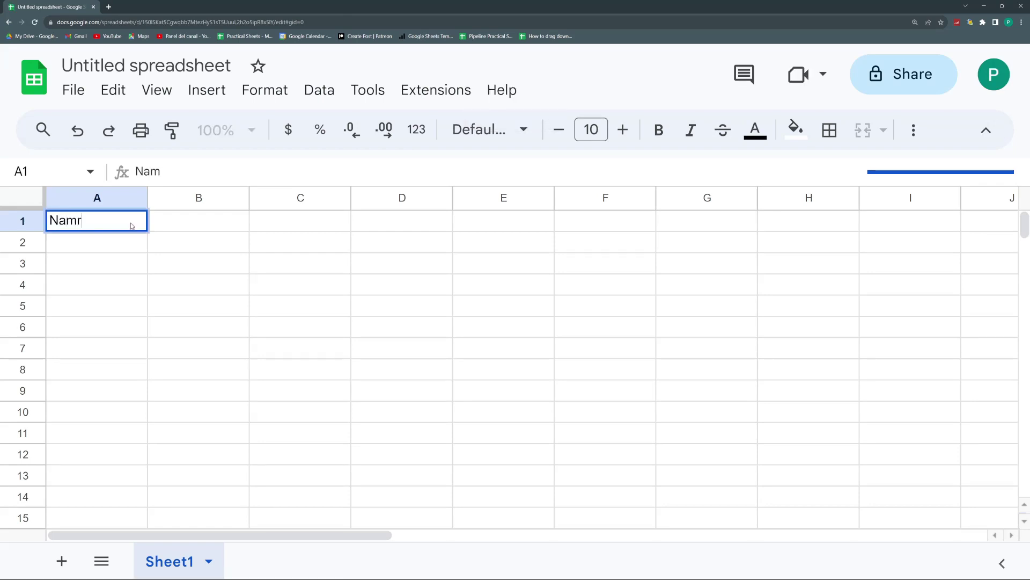
pyautogui.press('Return')
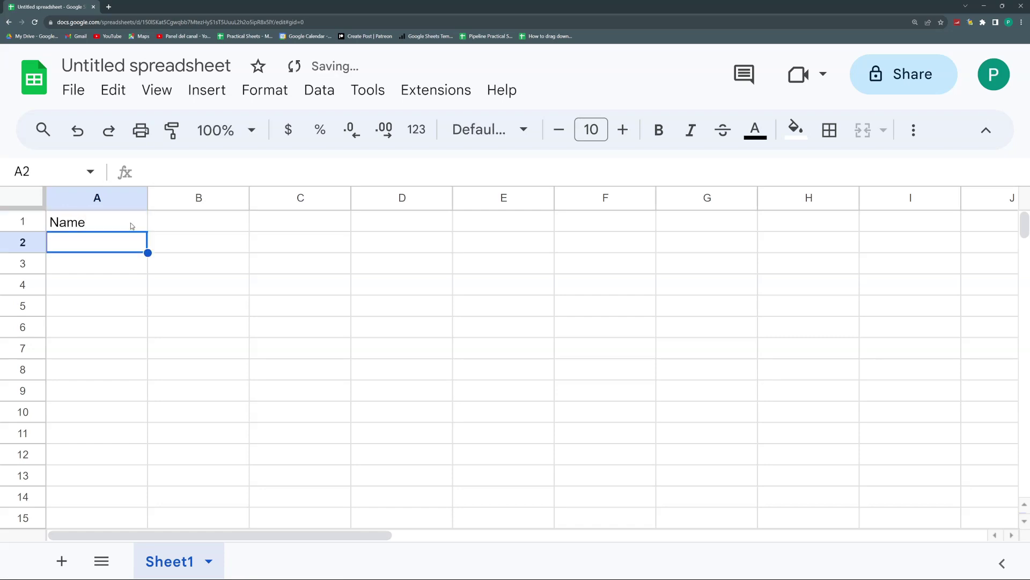
pyautogui.write('Peter')
pyautogui.press('Return')
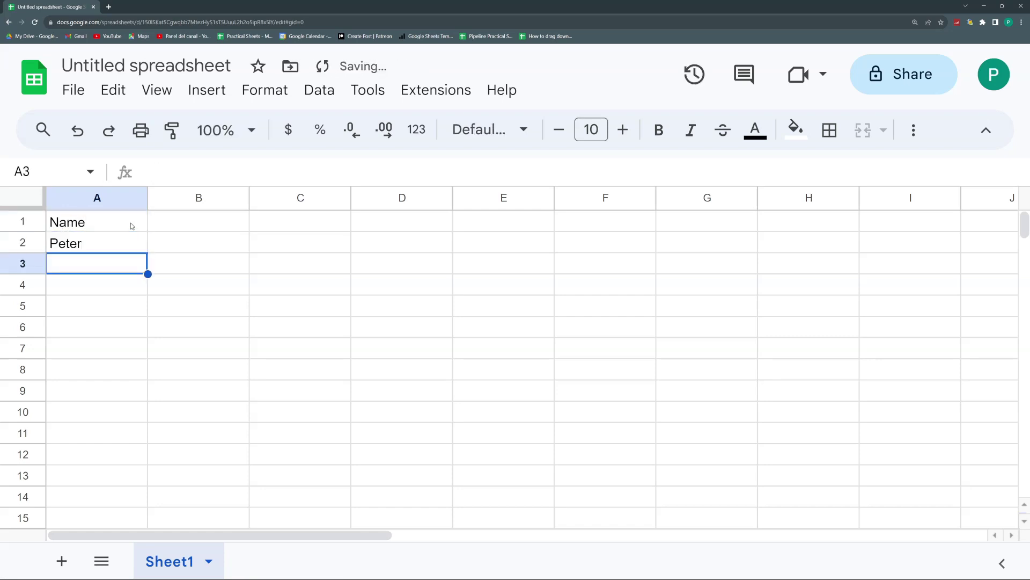
pyautogui.write('P')
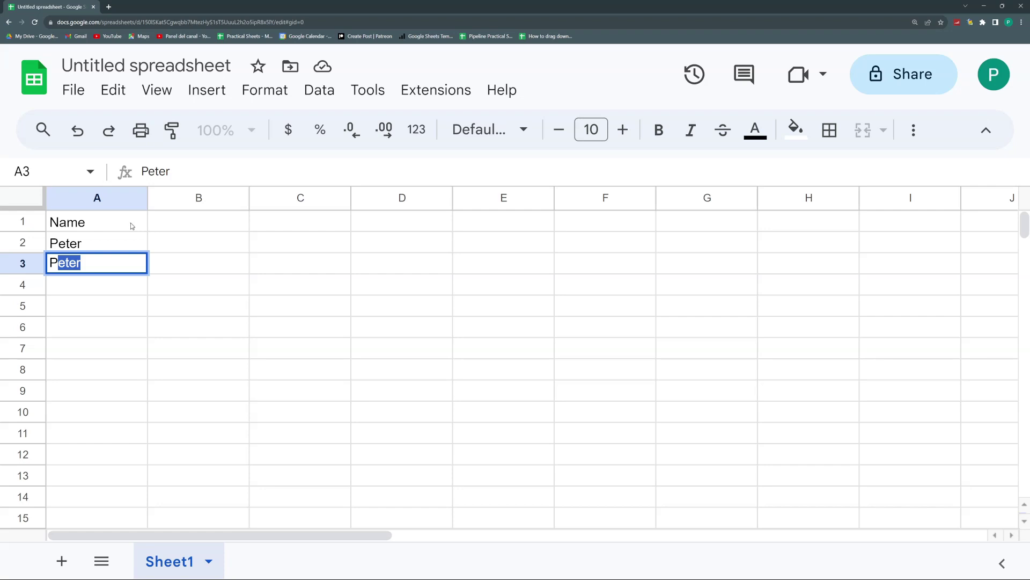
pyautogui.press('Return')
pyautogui.press('Up')
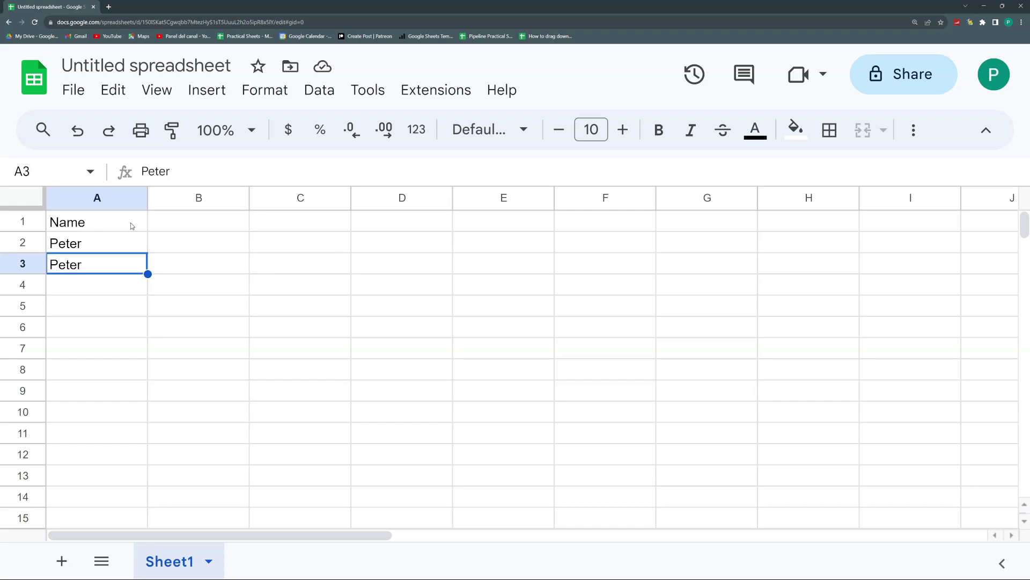
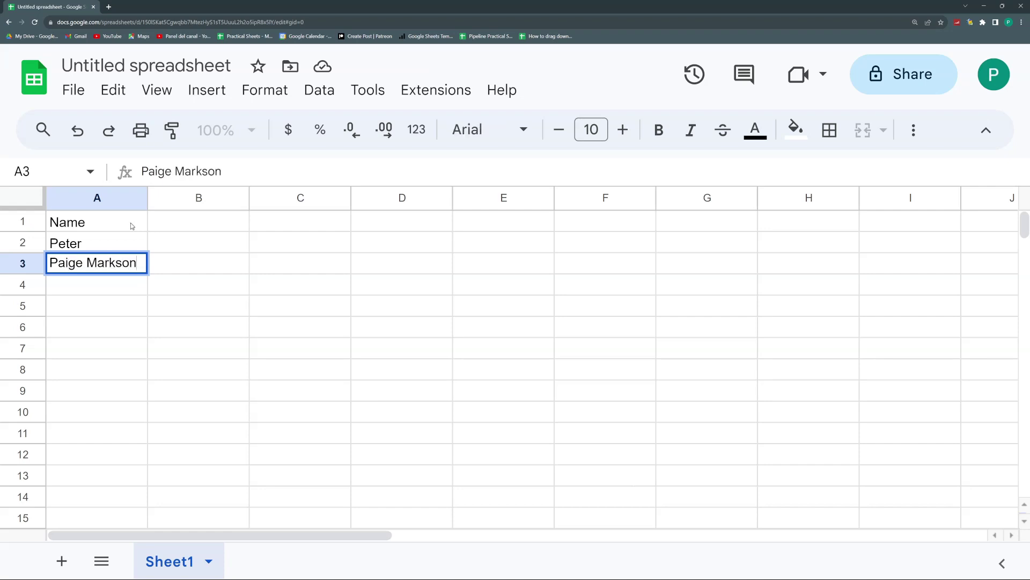
pyautogui.press('Return')
pyautogui.write('P')
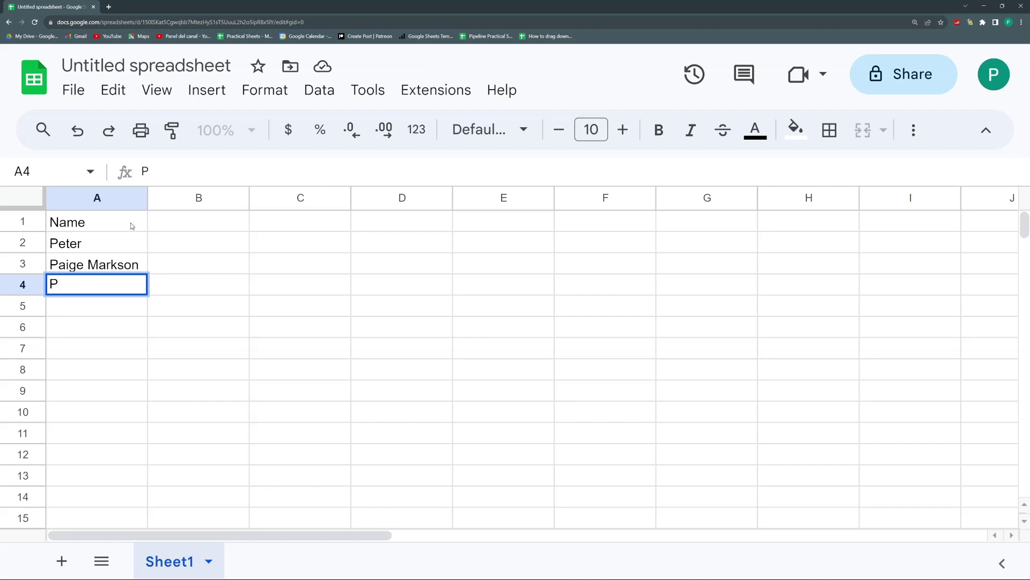
pyautogui.write('e')
pyautogui.press('BackSpace')
pyautogui.press('BackSpace')
pyautogui.write('a')
pyautogui.press('Escape')
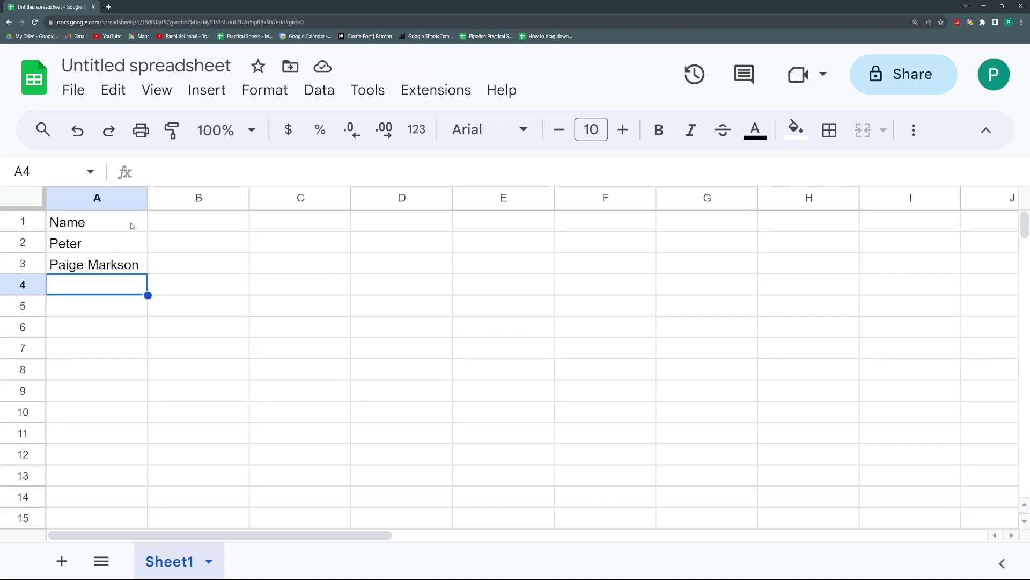
pyautogui.write('M')
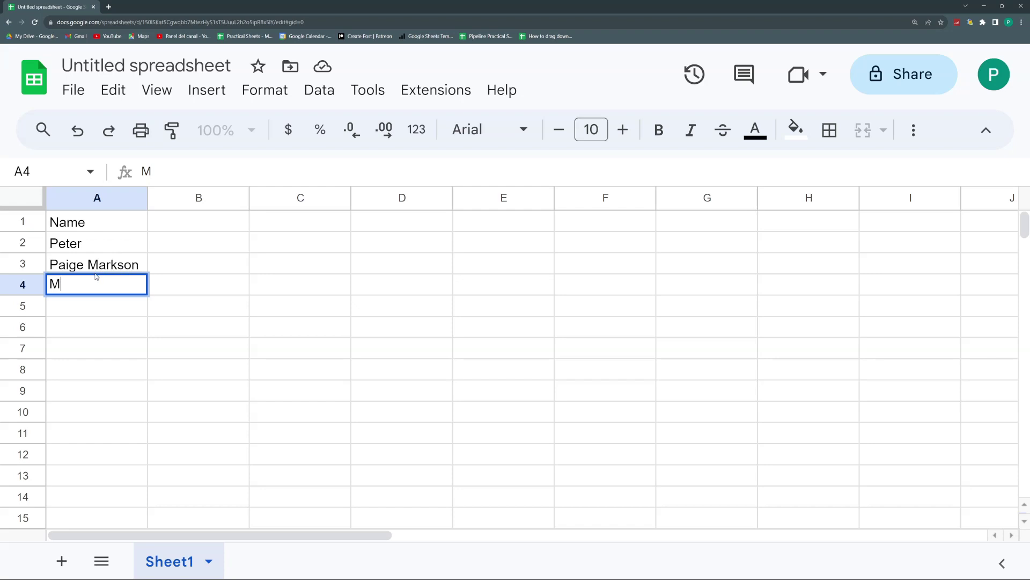
pyautogui.press('Escape')
# Step: Zoom the sheet to 125% and test the P suggestion in A5, discarding it
pyautogui.click(252, 132)
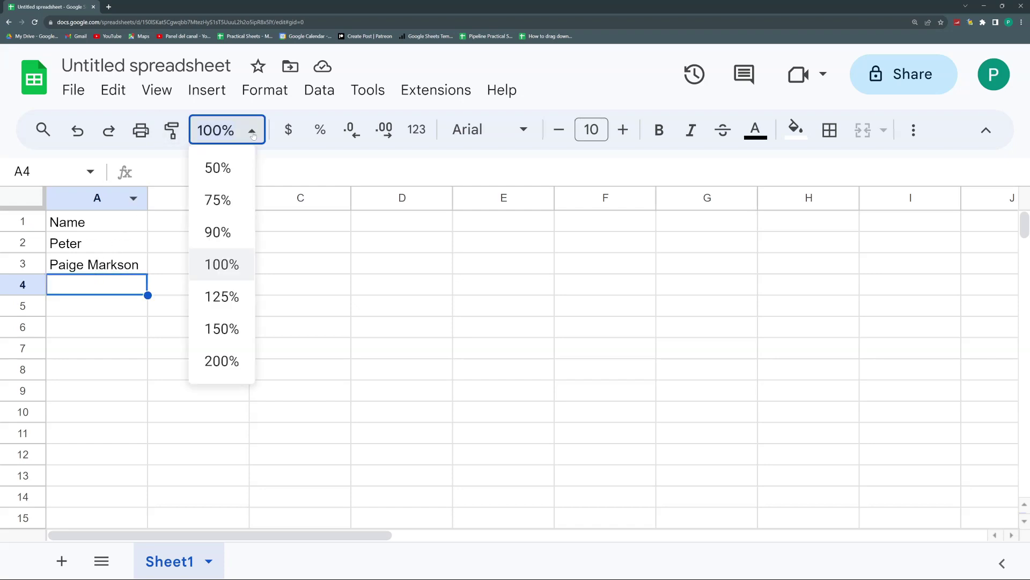
pyautogui.click(225, 296)
pyautogui.click(109, 340)
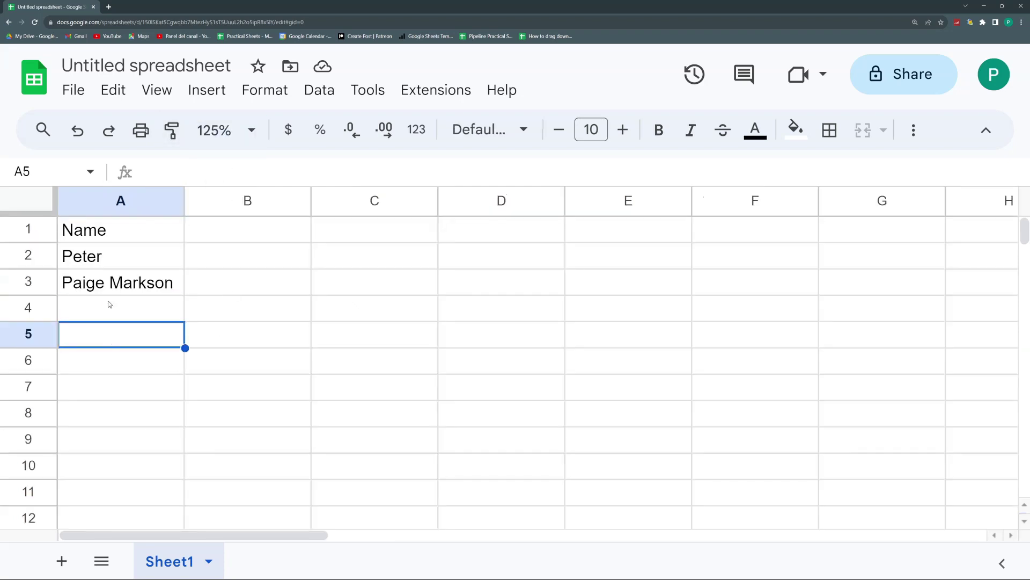
pyautogui.write('P')
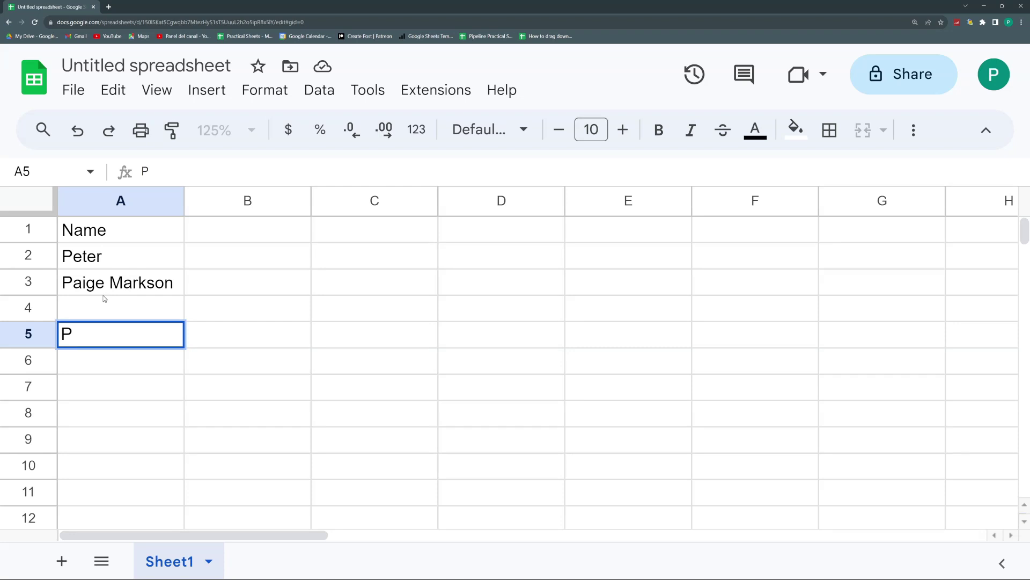
pyautogui.press('Escape')
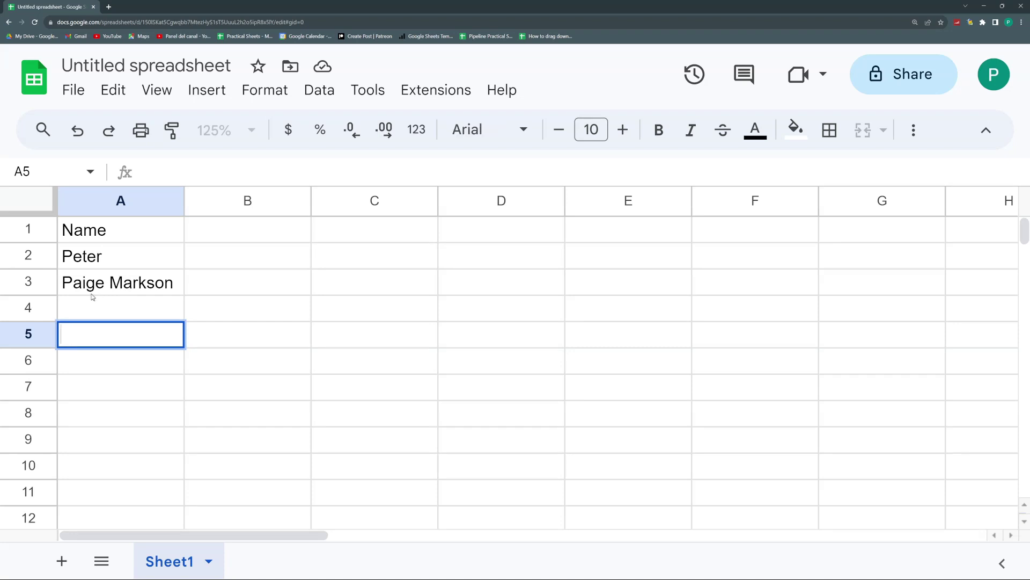
# Step: Rename the first sheet to Main Data
pyautogui.click(132, 231)
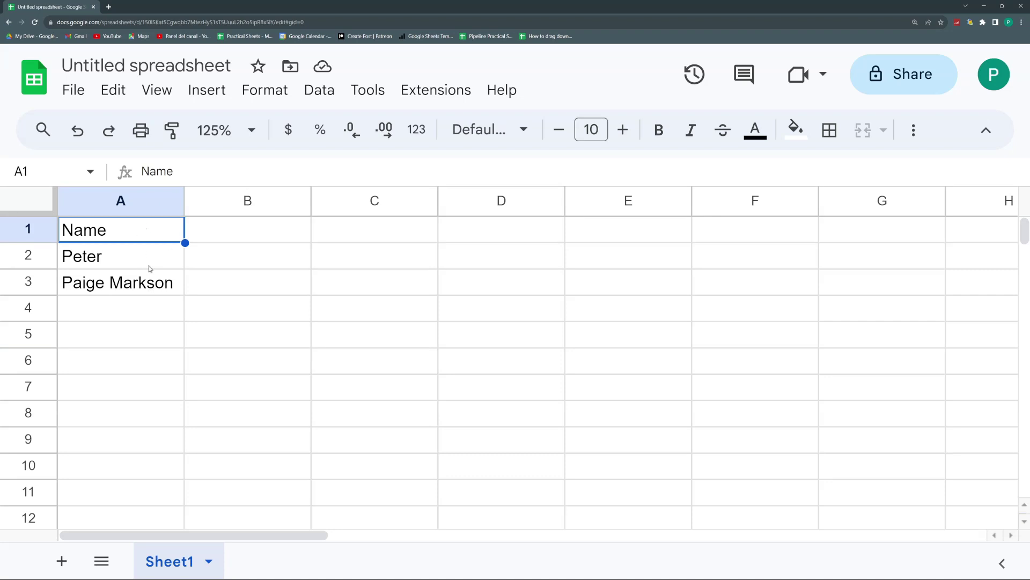
pyautogui.moveTo(134, 260)
pyautogui.mouseDown()
pyautogui.moveTo(133, 330)
pyautogui.moveTo(132, 273)
pyautogui.mouseUp()
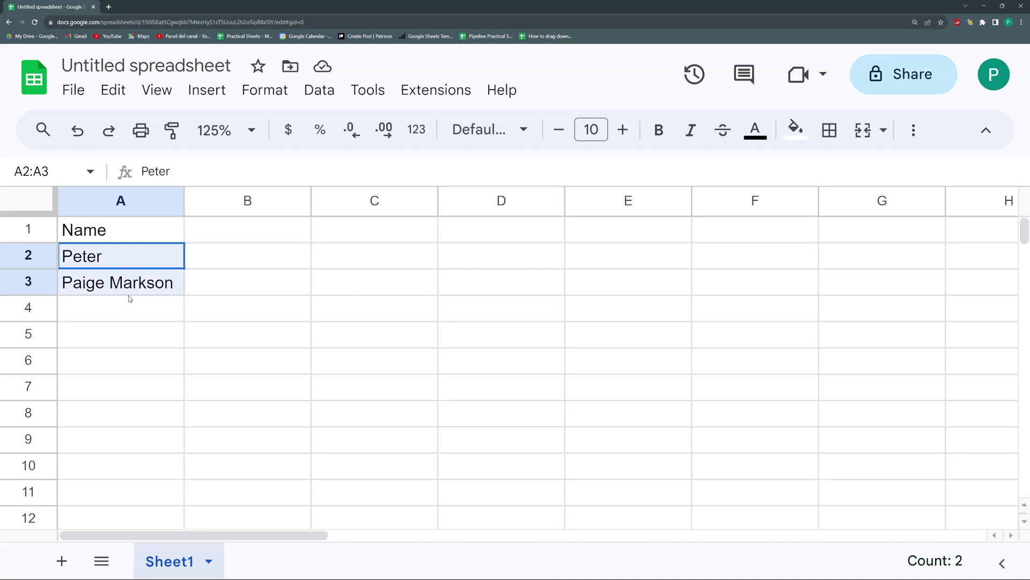
pyautogui.moveTo(130, 298); pyautogui.dragTo(130, 300)
pyautogui.click(136, 287)
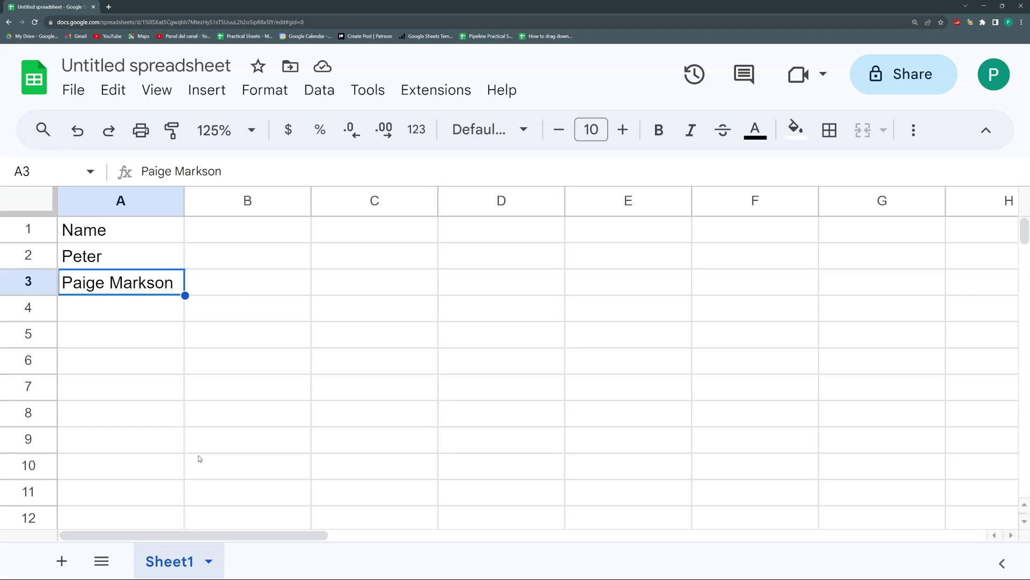
pyautogui.doubleClick(182, 561)
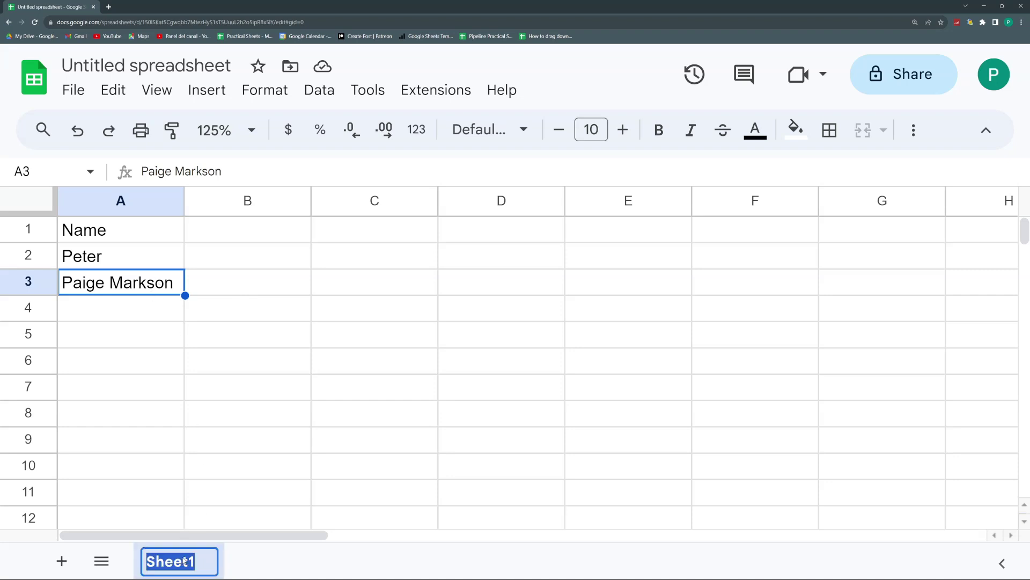
pyautogui.write('Main Data')
pyautogui.press('Return')
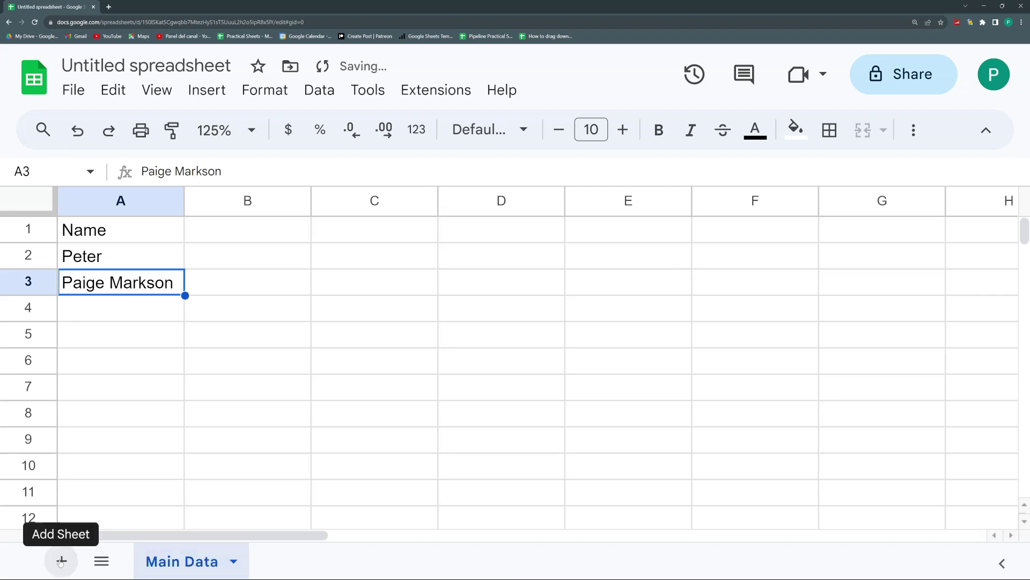
pyautogui.moveTo(359, 240); pyautogui.dragTo(358, 416)
# Step: Add a second sheet named Aux
pyautogui.click(61, 560)
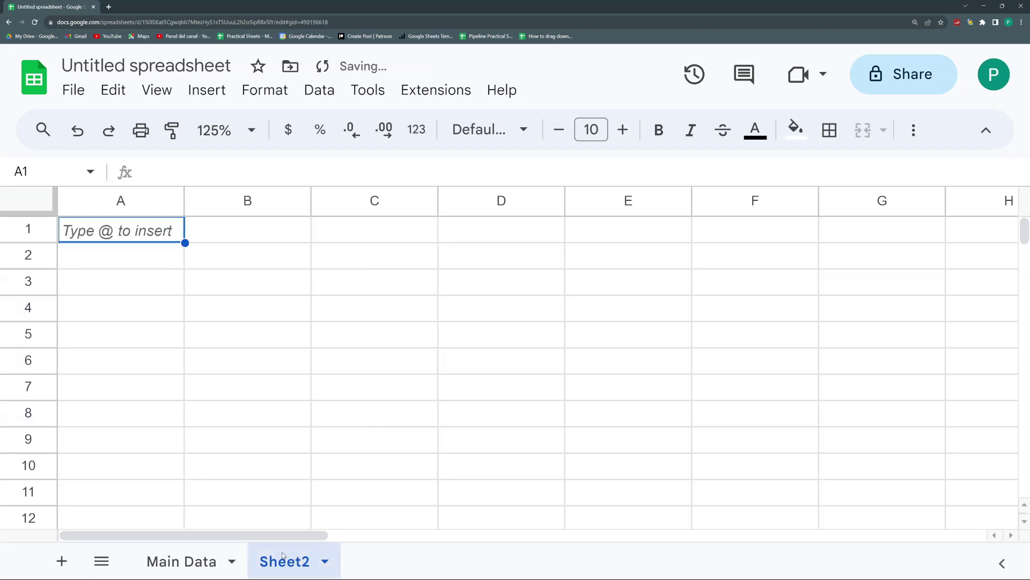
pyautogui.doubleClick(304, 559)
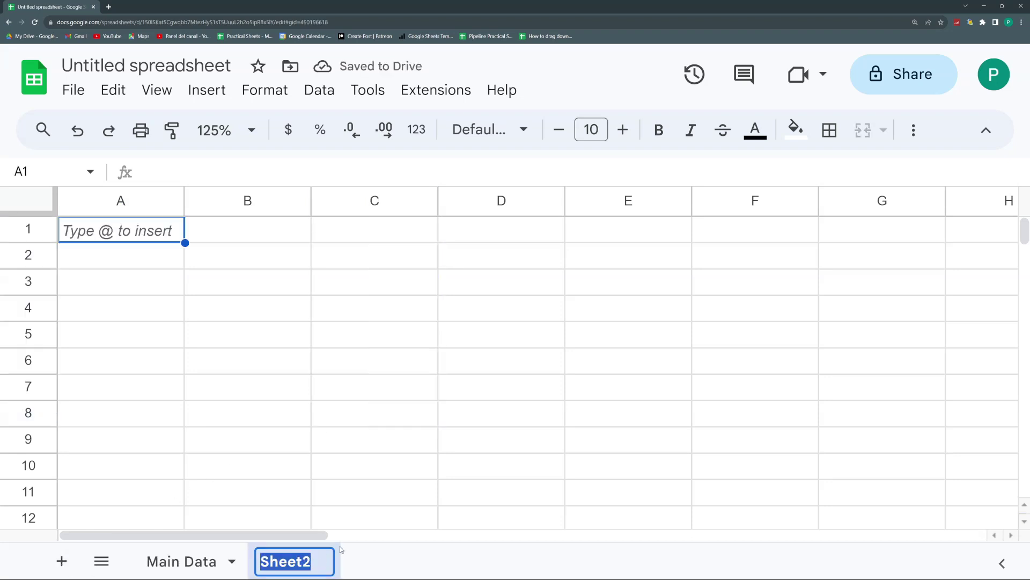
pyautogui.write('Aux')
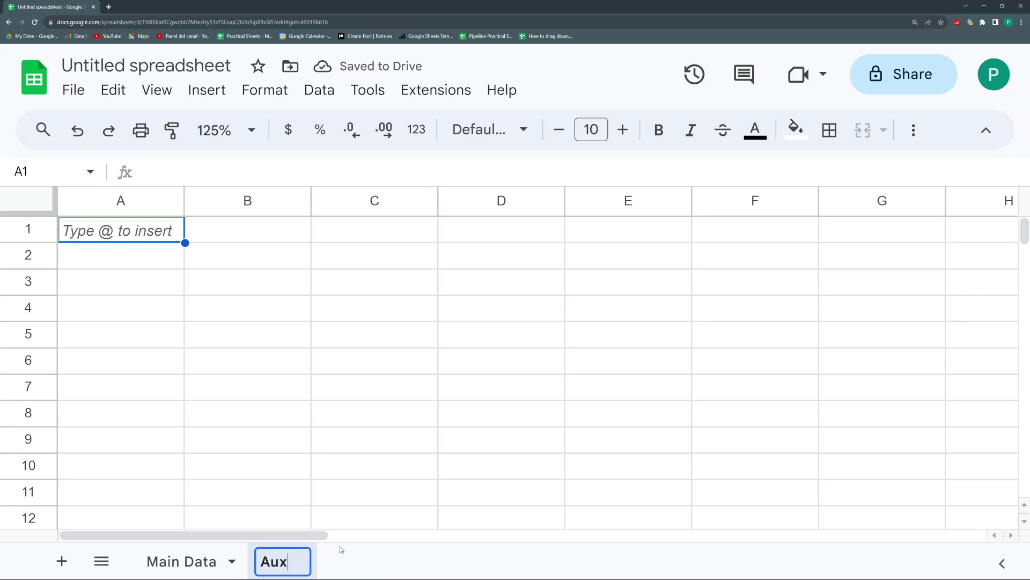
pyautogui.press('Return')
pyautogui.doubleClick(205, 558)
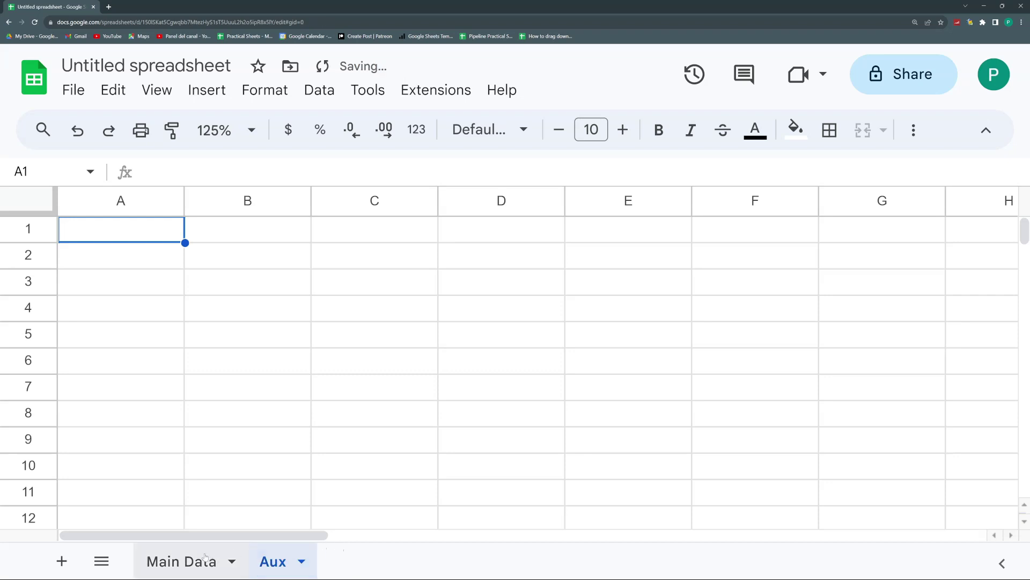
pyautogui.click(160, 360)
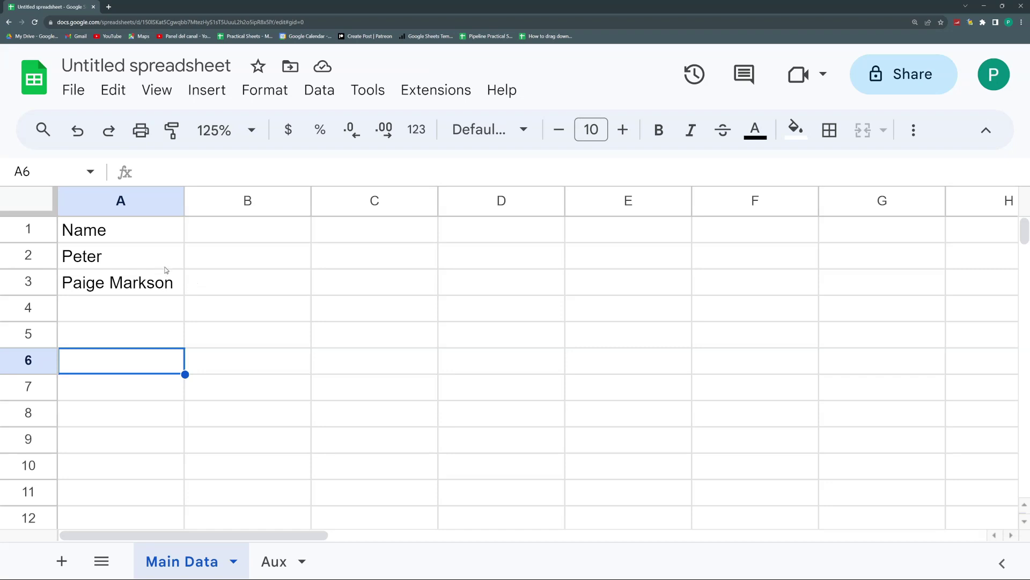
pyautogui.moveTo(163, 260); pyautogui.dragTo(162, 284)
pyautogui.hotkey('ctrl', 'c')
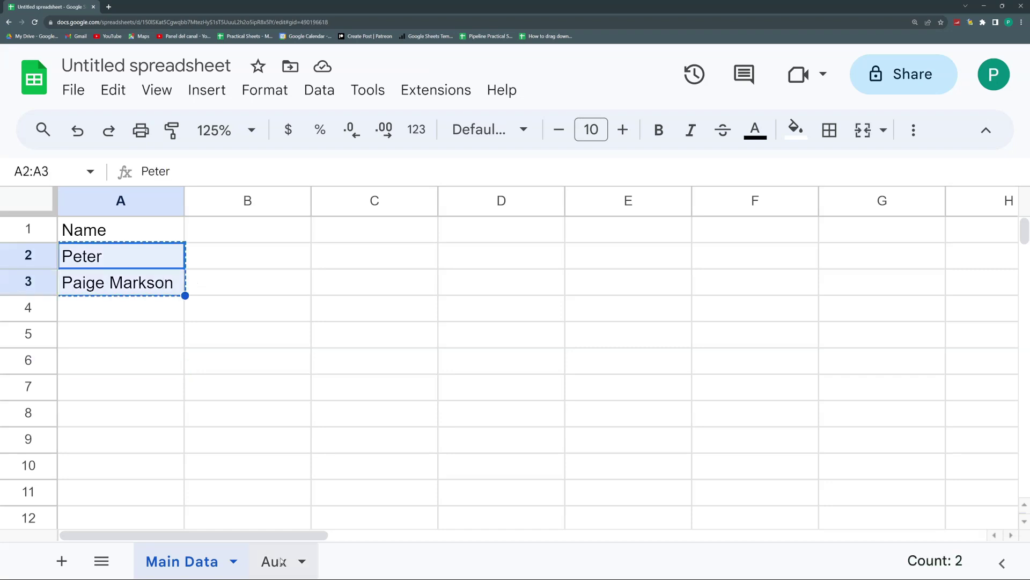
pyautogui.click(275, 561)
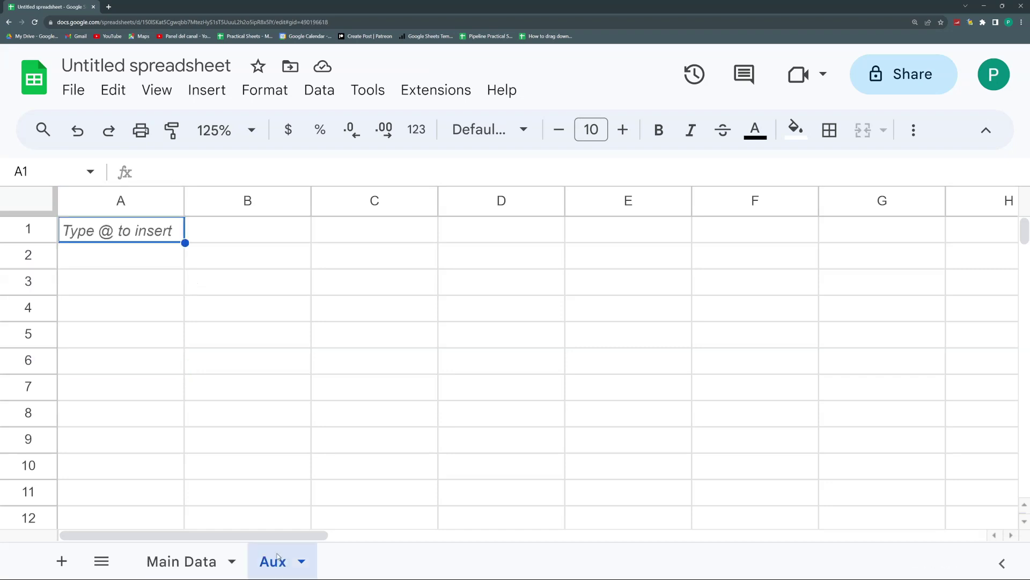
pyautogui.click(150, 261)
pyautogui.hotkey('ctrl', 'v')
pyautogui.click(150, 232)
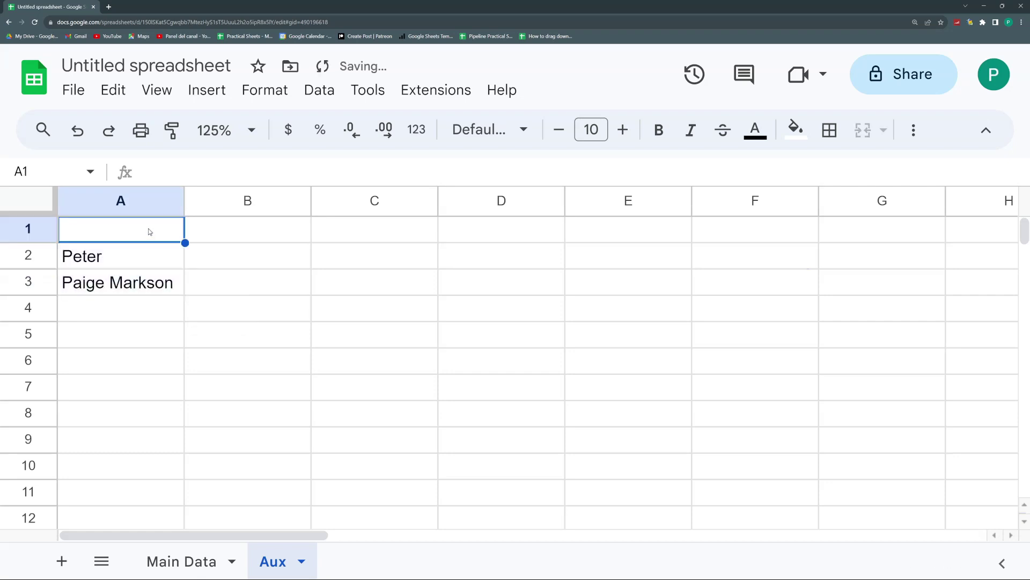
pyautogui.write('Names')
pyautogui.press('Return')
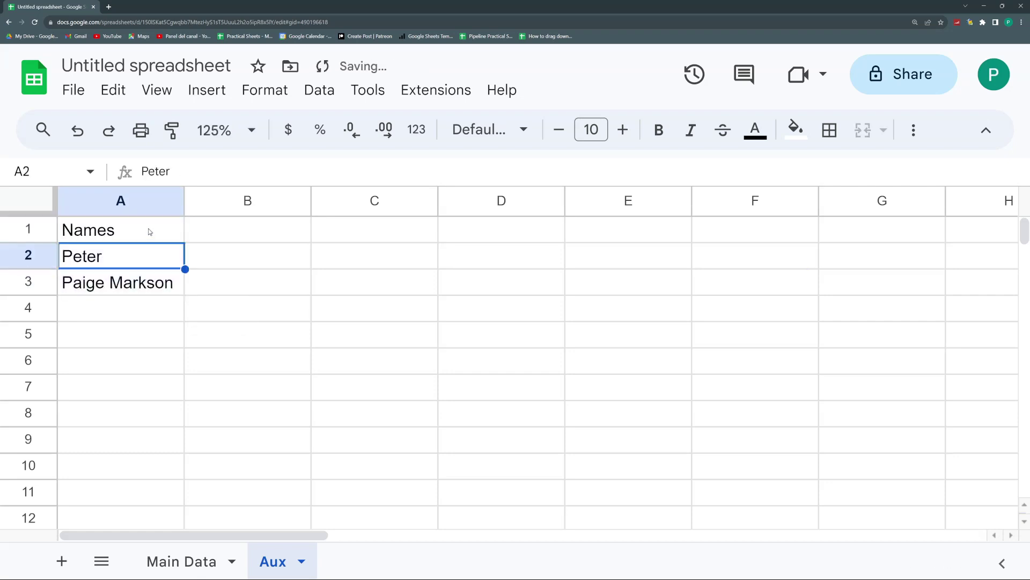
pyautogui.click(181, 560)
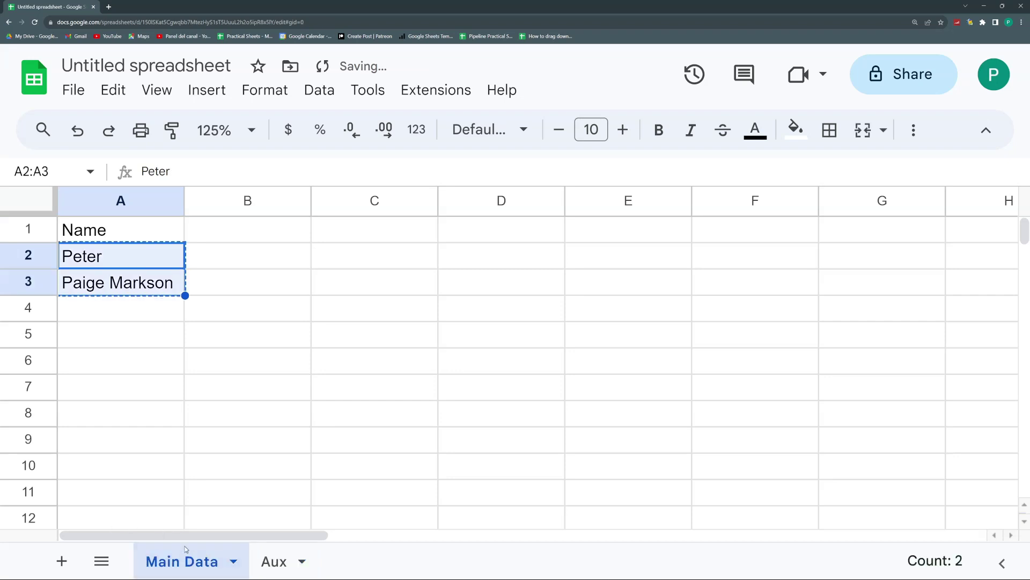
pyautogui.click(103, 255)
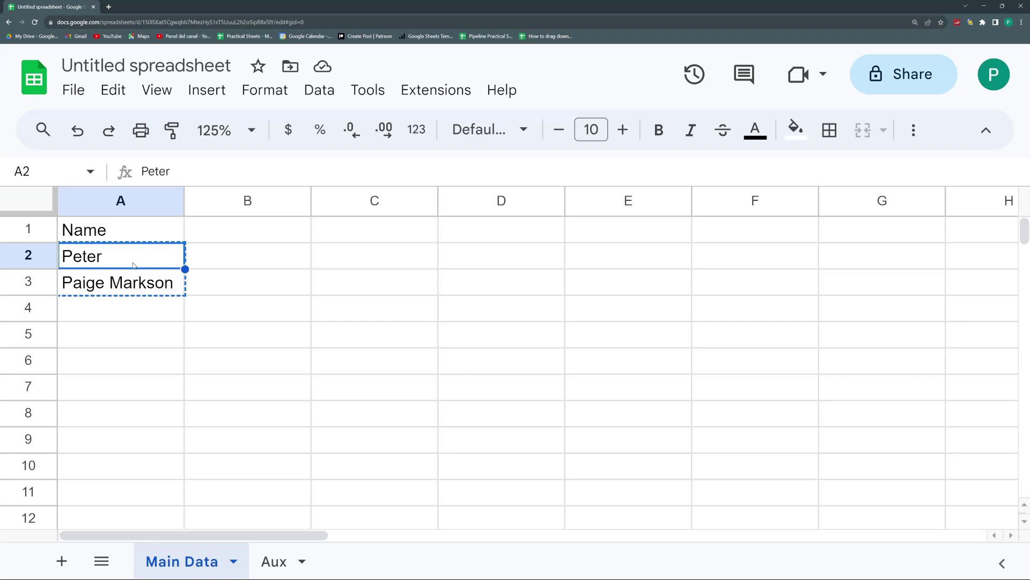
# Step: Add a dropdown to Main Data A2 using the Dropdown (from a range) criteria
pyautogui.rightClick(132, 255)
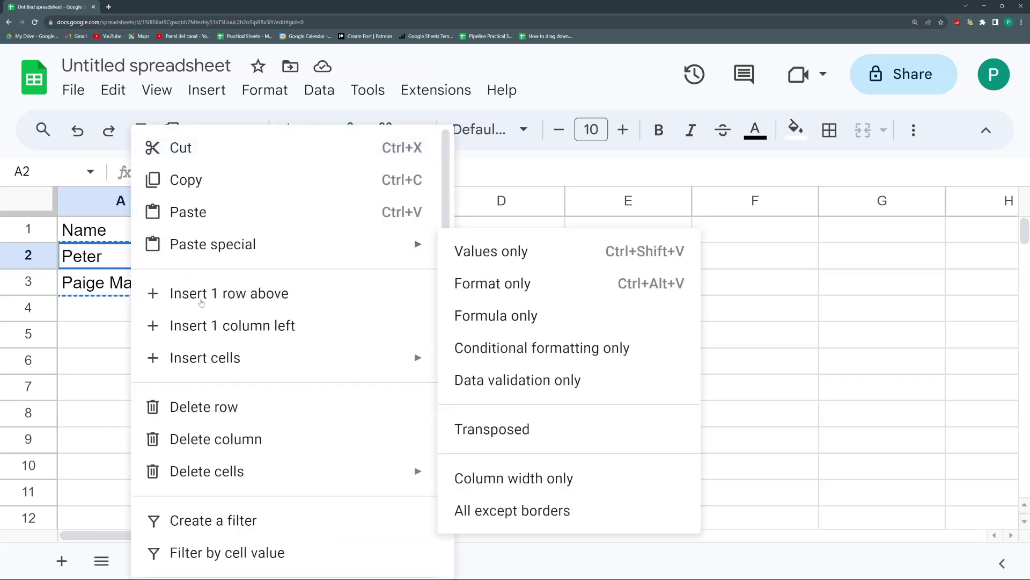
pyautogui.scroll(-5, 257, 462)
pyautogui.scroll(-1, 257, 461)
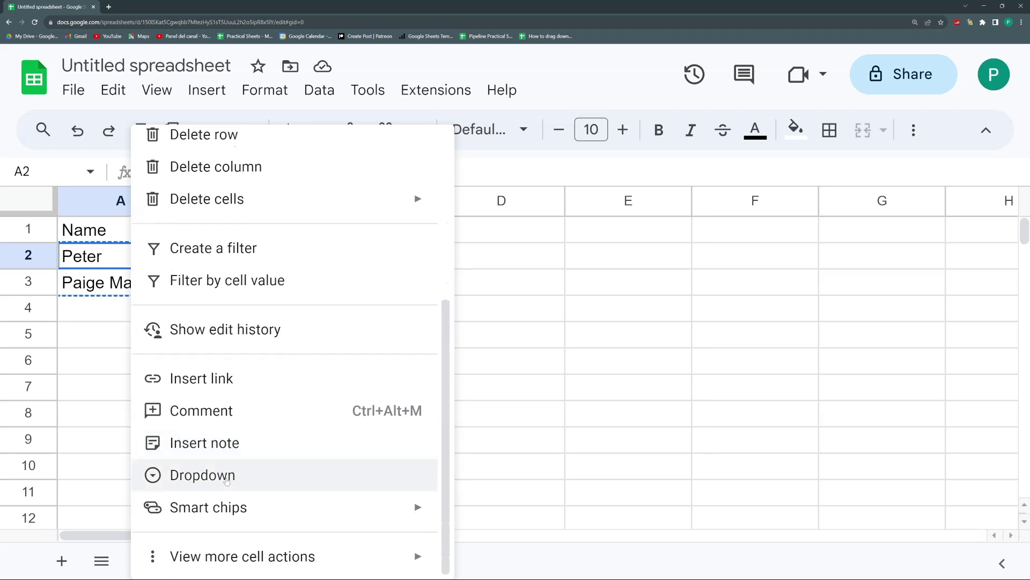
pyautogui.click(257, 474)
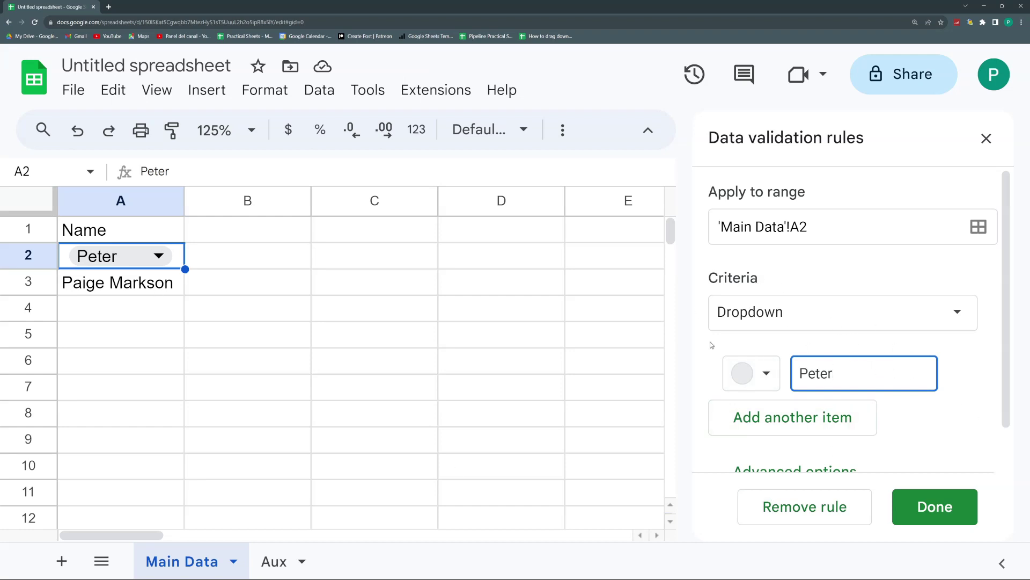
pyautogui.click(953, 313)
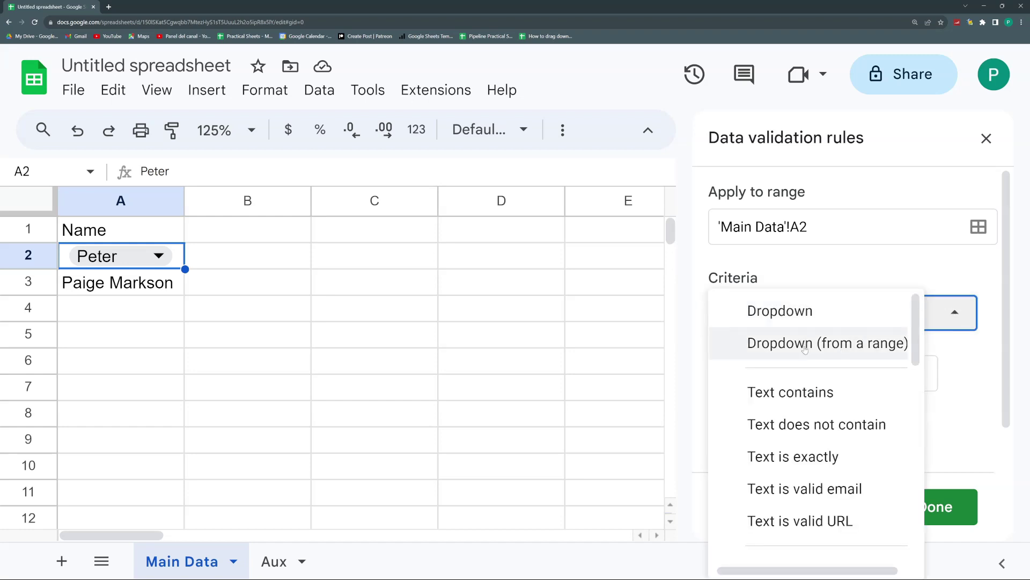
pyautogui.click(805, 350)
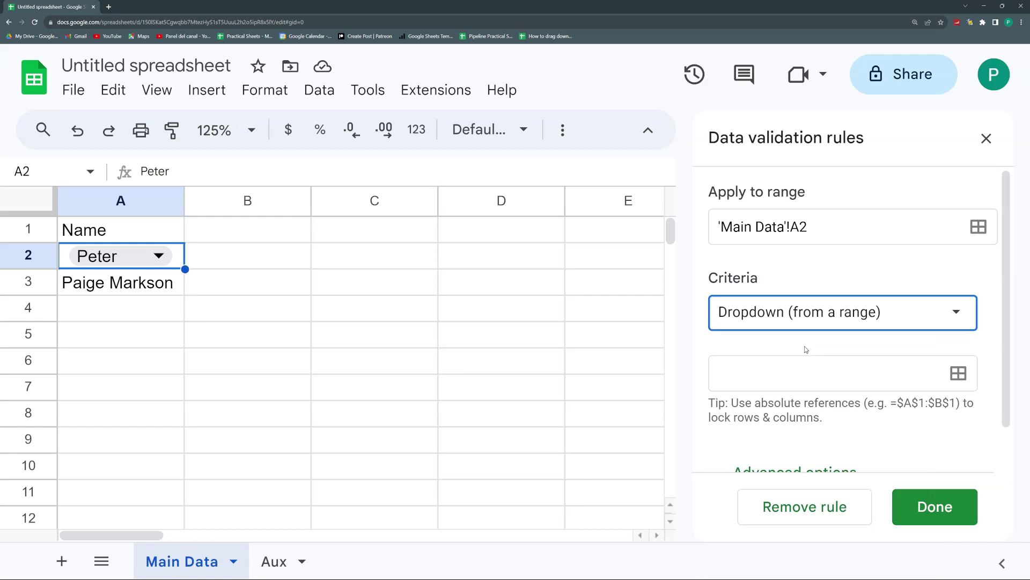
# Step: Set the dropdown's source range to Aux!A2:A, picked from the Aux names
pyautogui.click(961, 373)
pyautogui.click(271, 559)
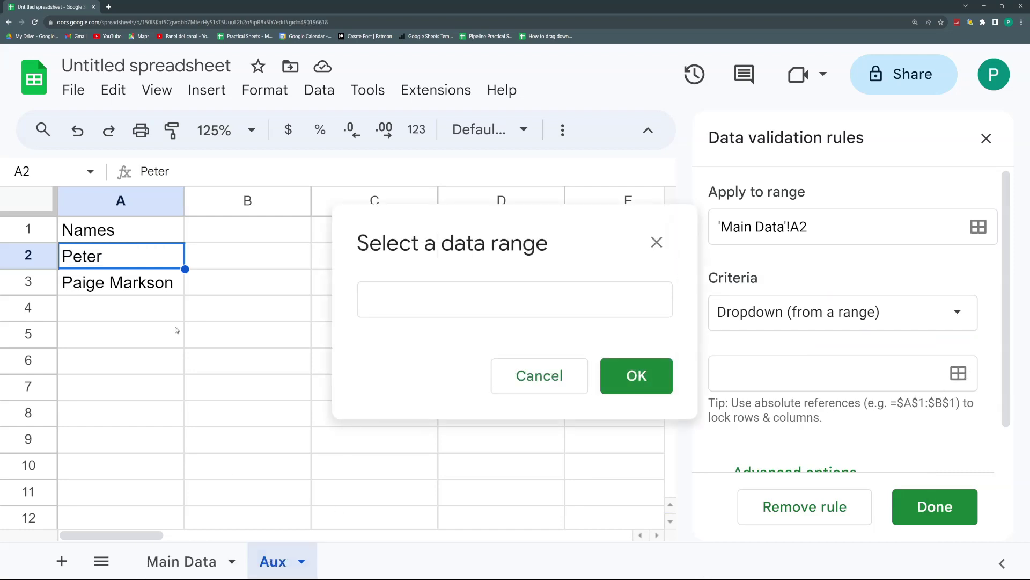
pyautogui.moveTo(167, 263); pyautogui.dragTo(152, 350)
pyautogui.click(439, 301)
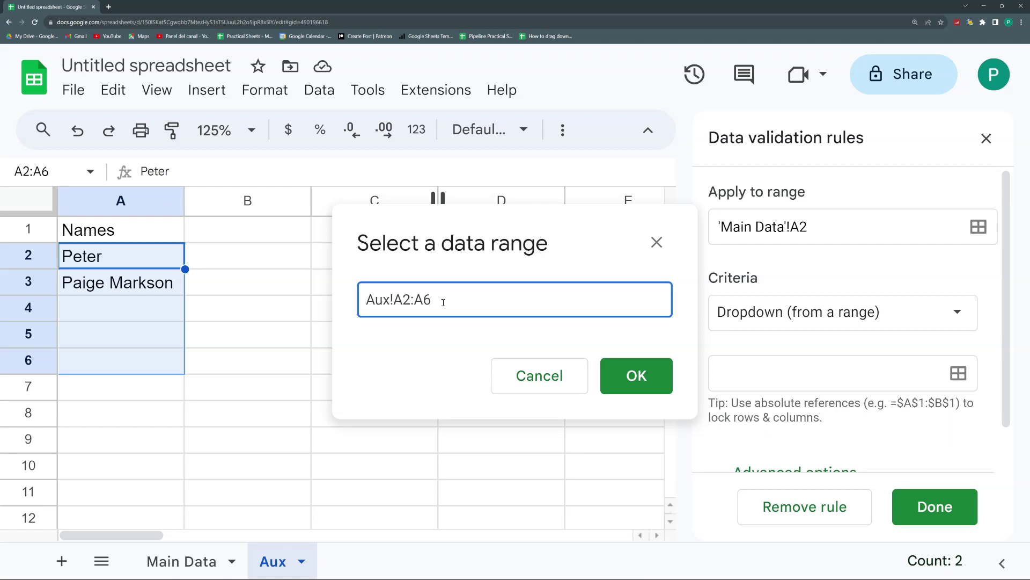
pyautogui.press('BackSpace')
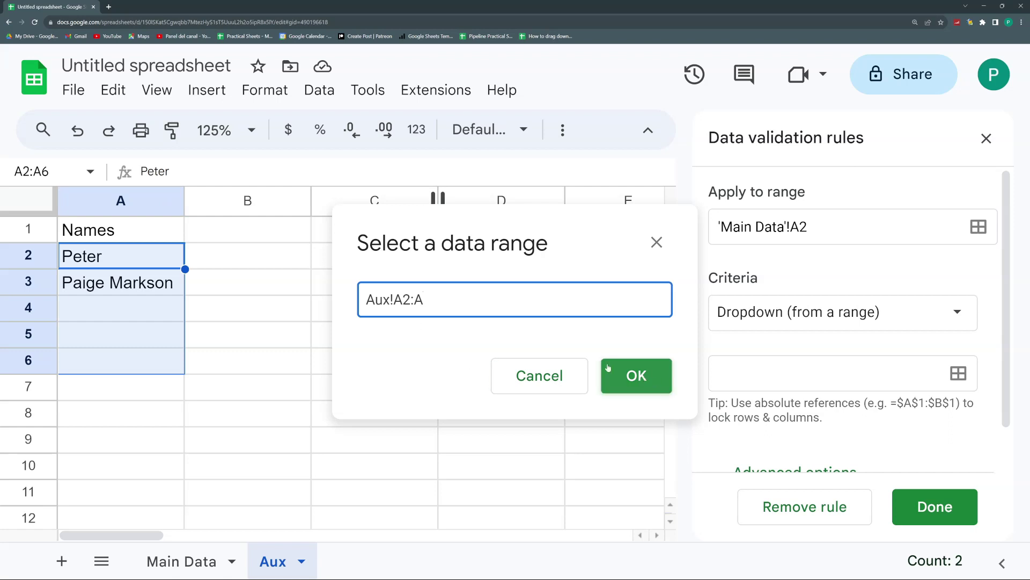
pyautogui.click(651, 376)
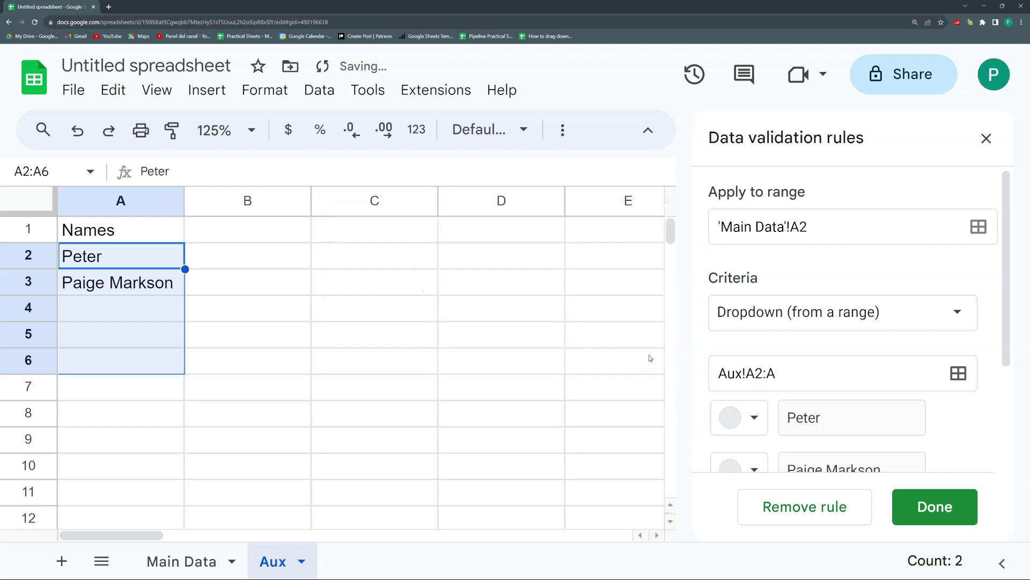
pyautogui.click(181, 561)
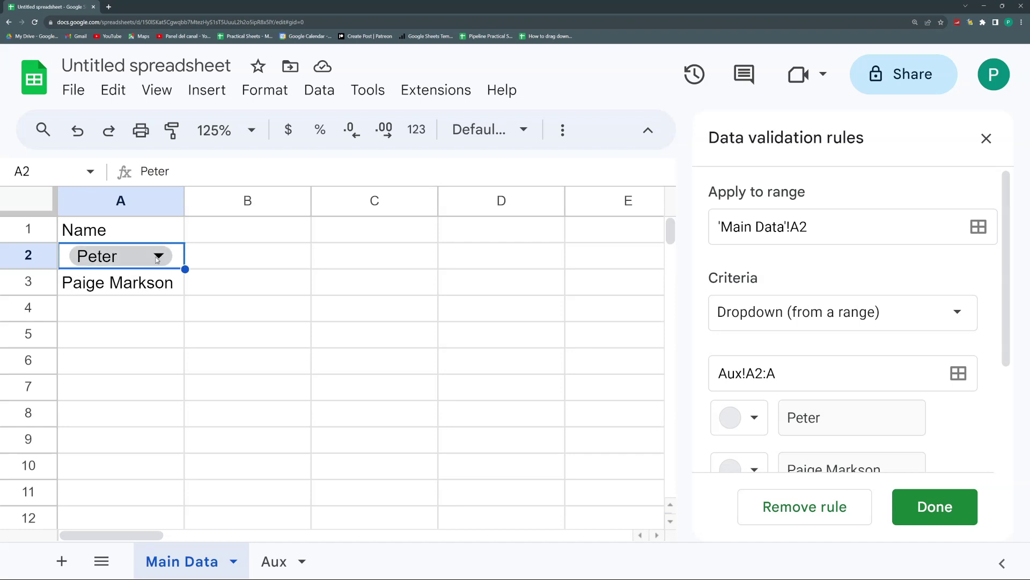
pyautogui.doubleClick(156, 257)
pyautogui.press('Escape')
pyautogui.write('P')
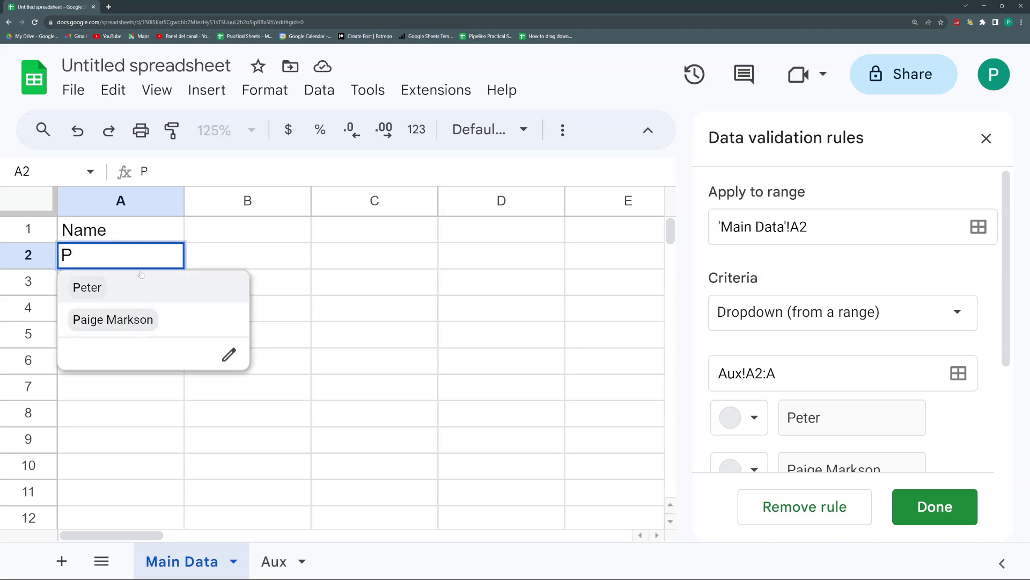
pyautogui.press('Return')
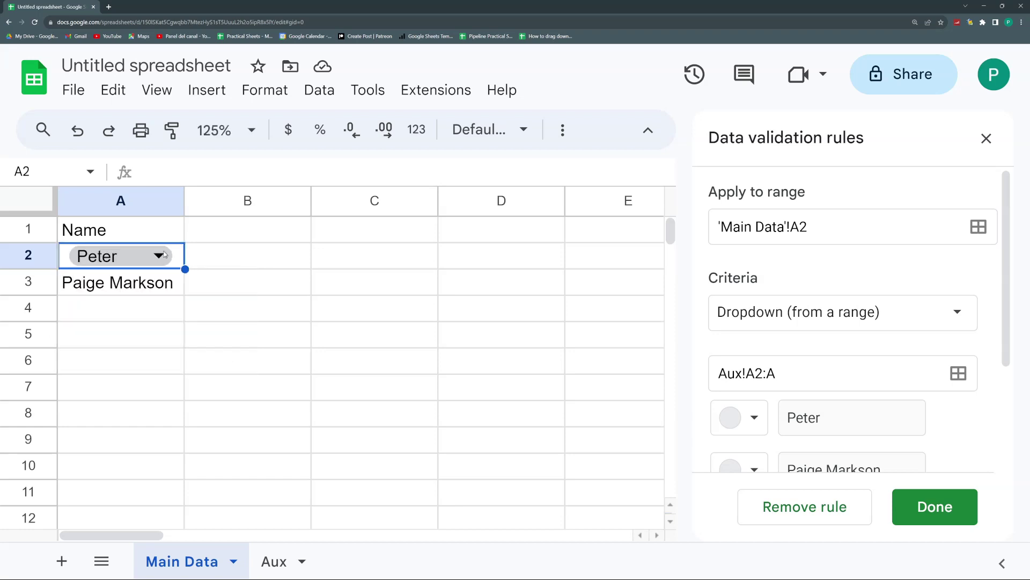
pyautogui.write('ai')
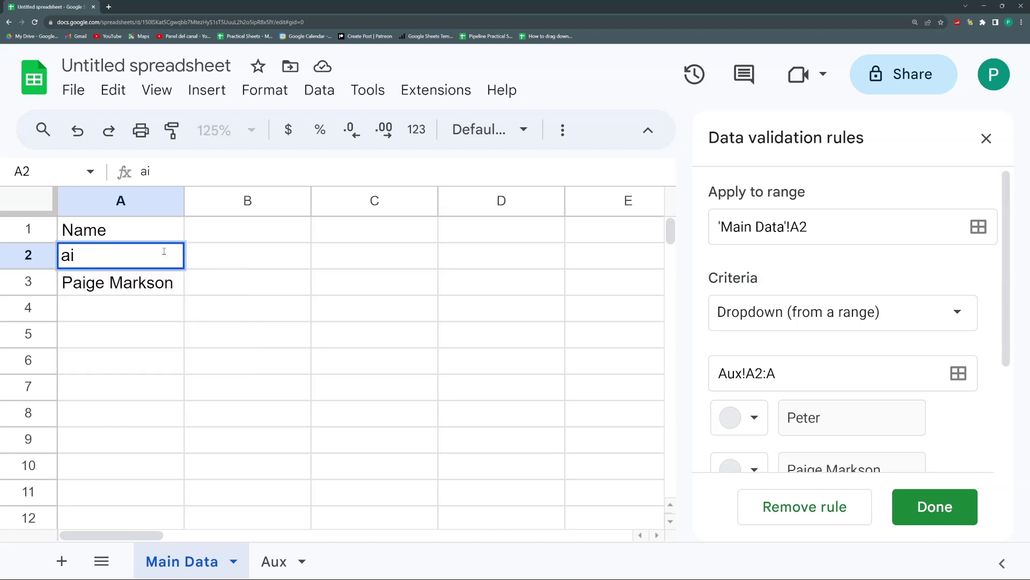
pyautogui.press('Escape')
pyautogui.write('M')
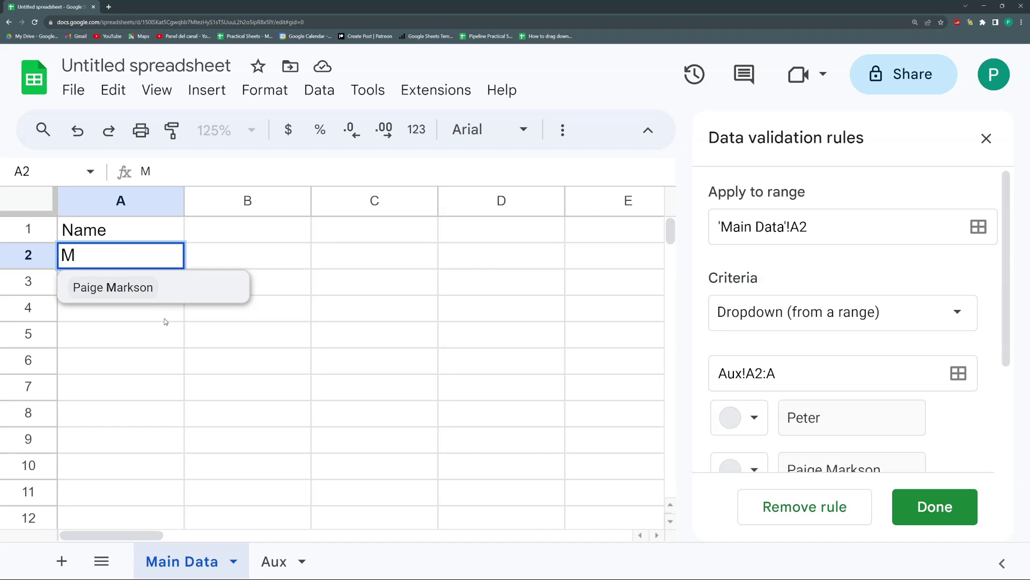
pyautogui.press('Escape')
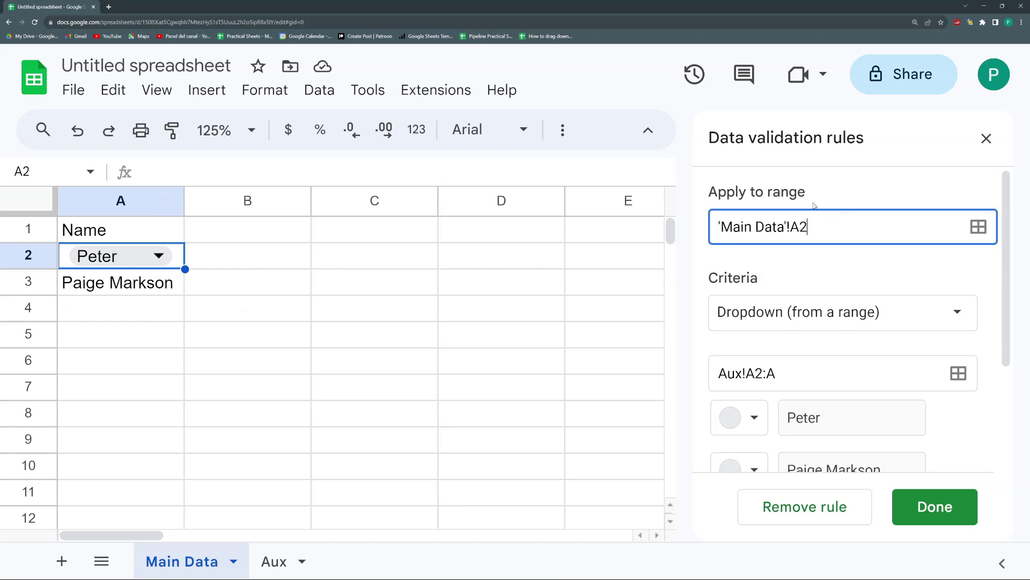
# Step: Extend the dropdown rule's Apply to range down column A and widen column A
pyautogui.write(':A')
pyautogui.click(934, 507)
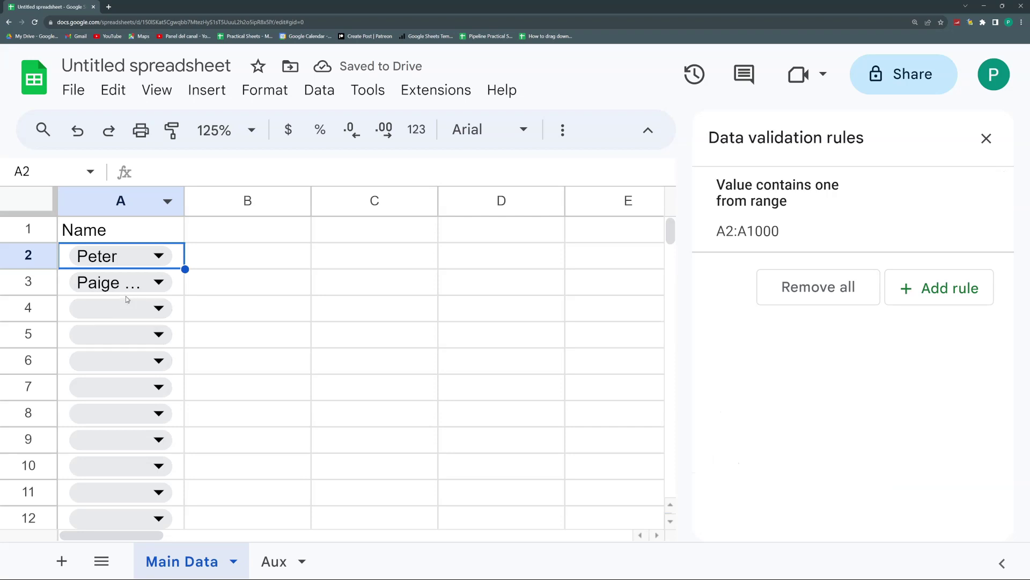
pyautogui.moveTo(184, 203); pyautogui.dragTo(215, 203)
# Step: Open the name lists in A5 and A7 to check the options, closing them without choosing
pyautogui.click(122, 343)
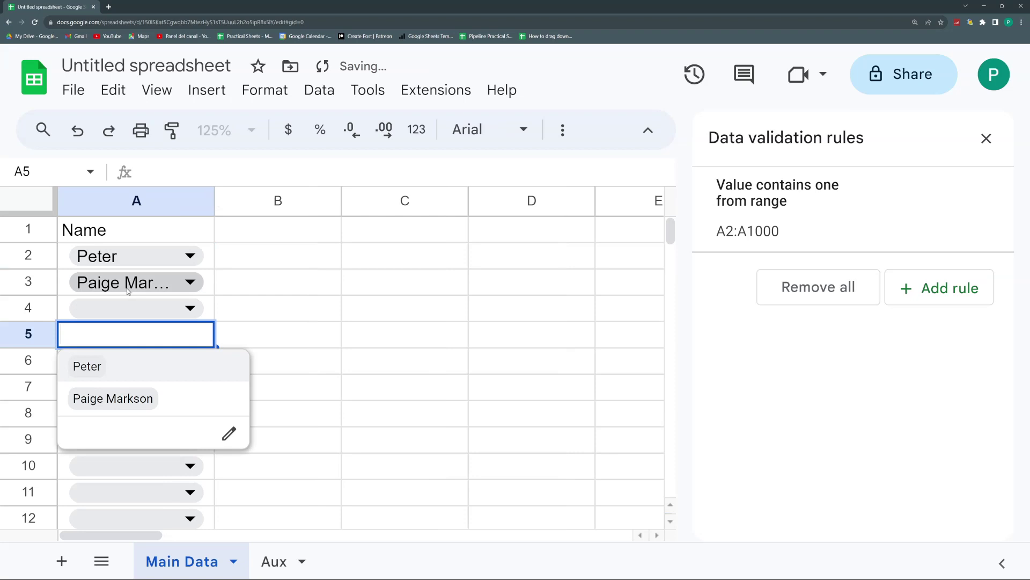
pyautogui.click(256, 320)
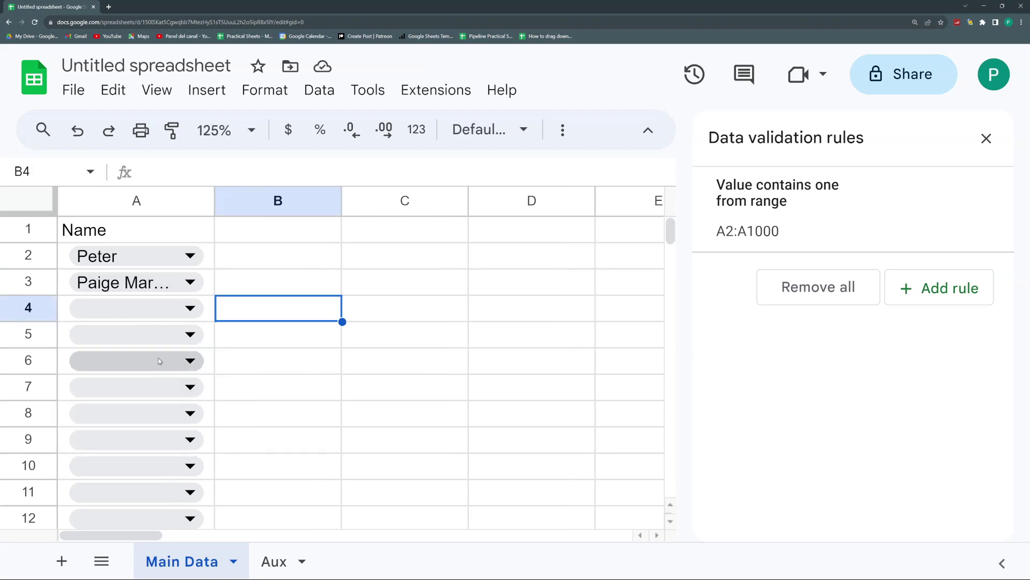
pyautogui.click(167, 389)
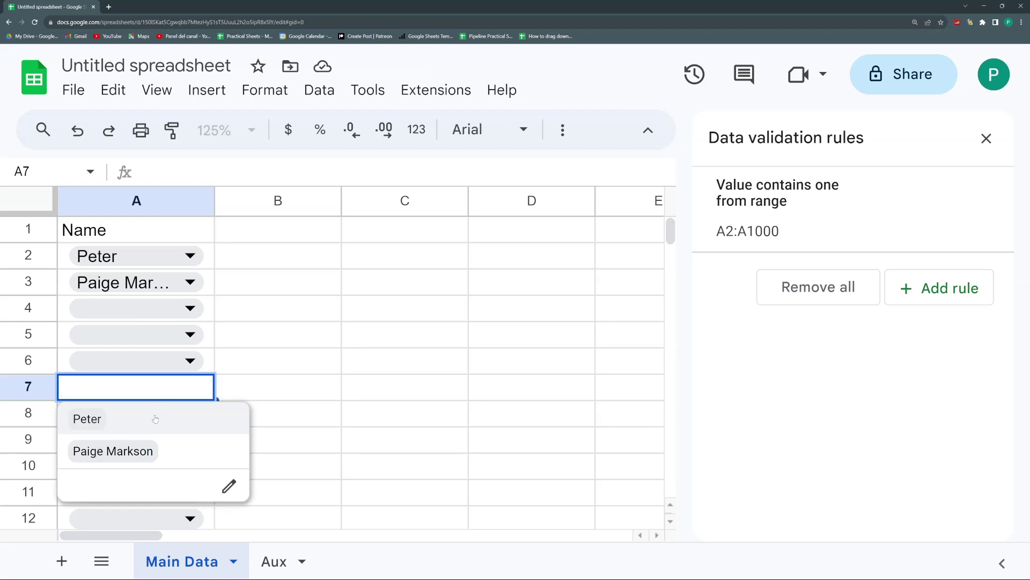
pyautogui.press('Escape')
pyautogui.click(269, 361)
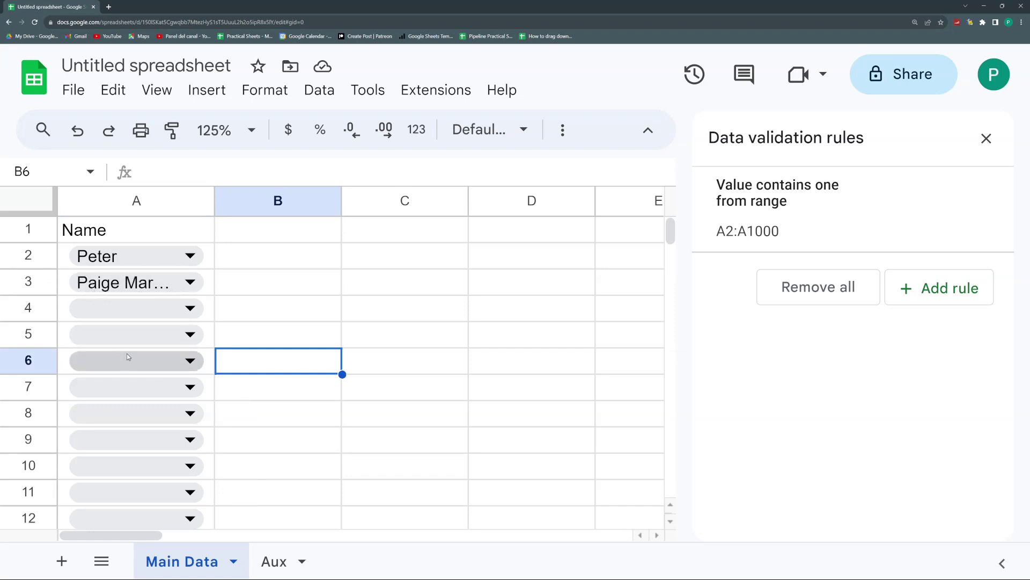
pyautogui.click(125, 337)
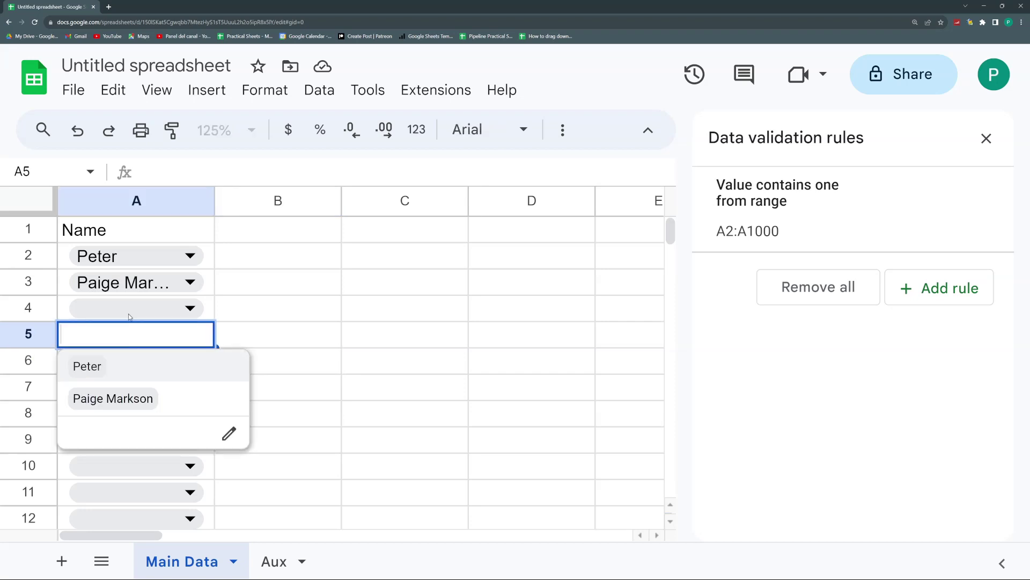
# Step: Set the column A dropdown rule's advanced Display style to Plain text
pyautogui.click(191, 260)
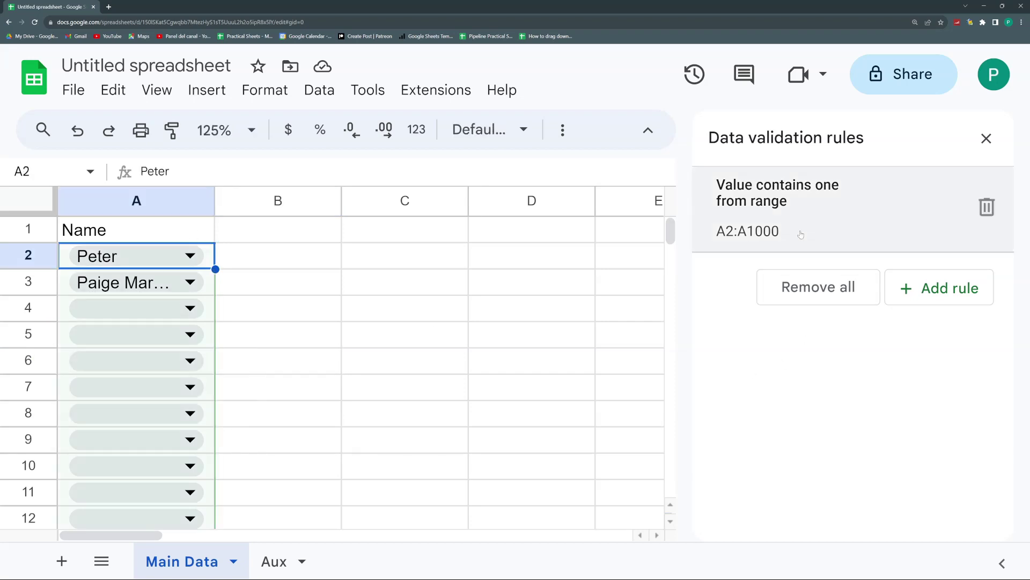
pyautogui.click(808, 213)
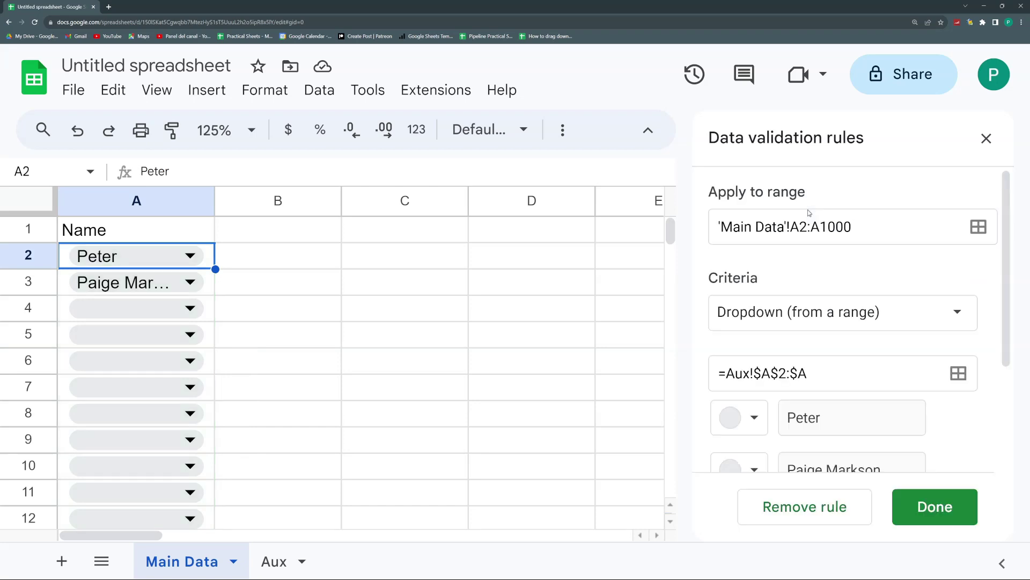
pyautogui.scroll(-2, 834, 309)
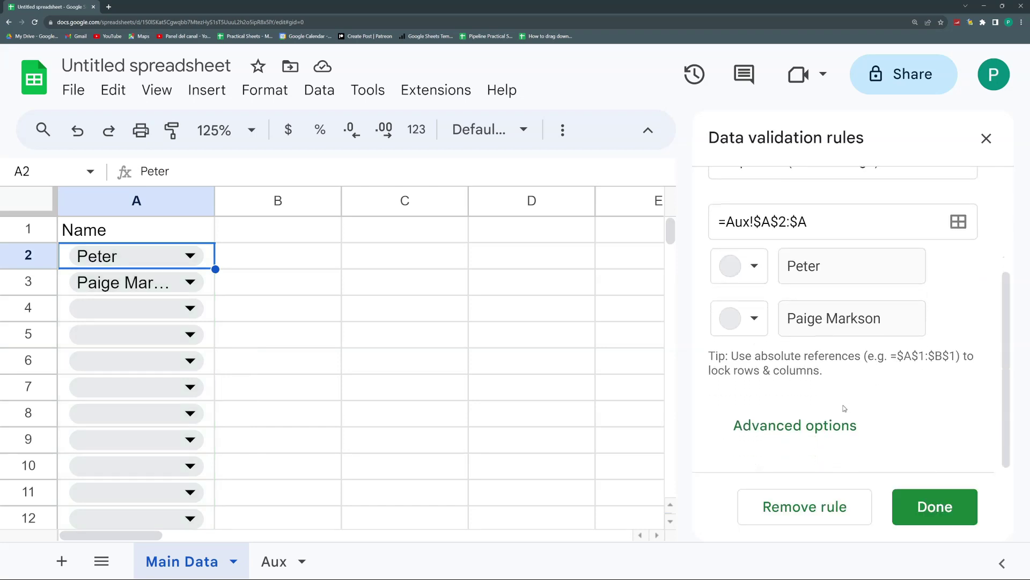
pyautogui.click(835, 428)
pyautogui.scroll(-2, 838, 426)
pyautogui.scroll(-2, 805, 424)
pyautogui.scroll(-1, 736, 419)
pyautogui.scroll(-1, 736, 414)
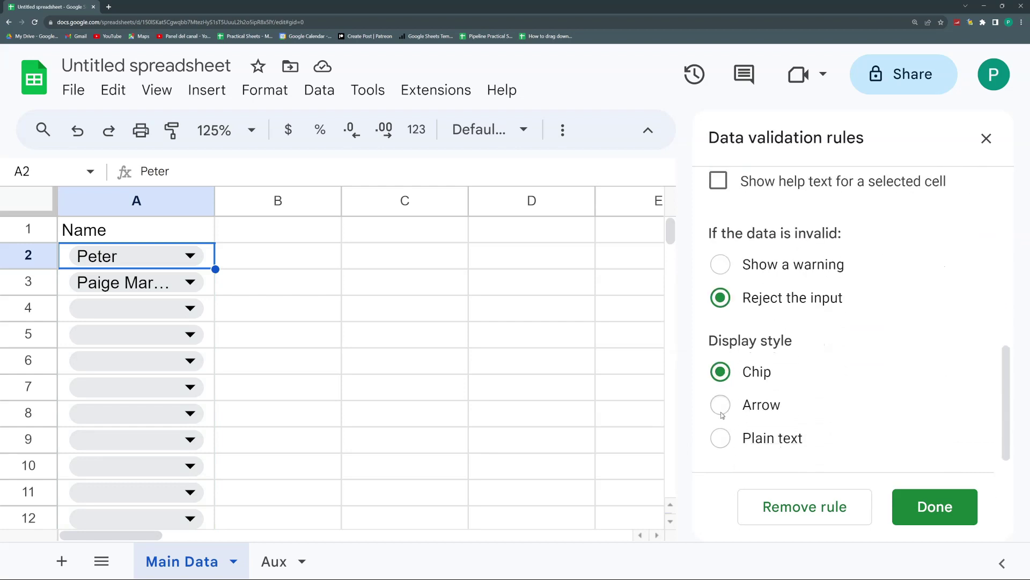
pyautogui.click(720, 439)
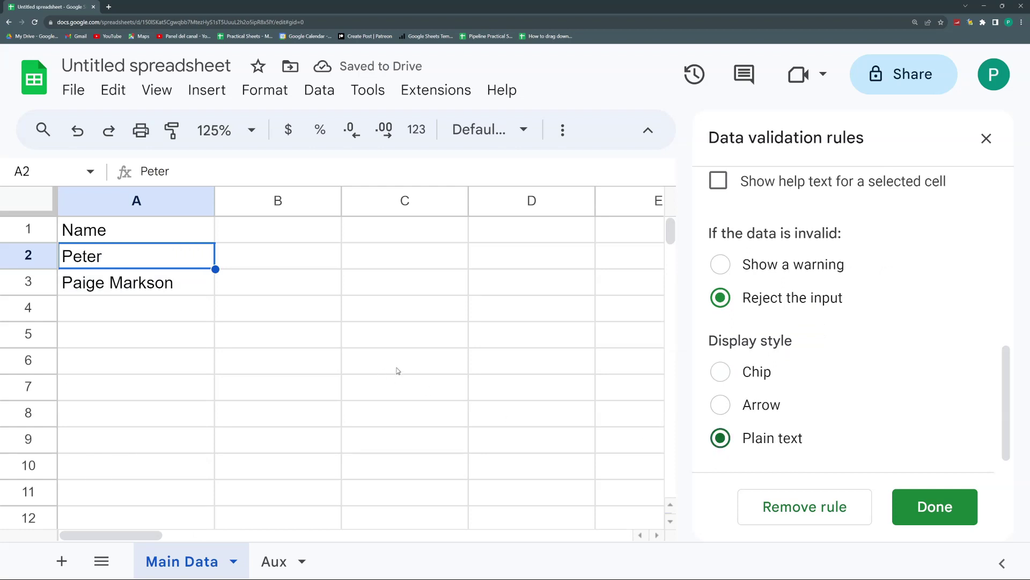
# Step: Test suggestions by typing P in A5 and M in A6, cancelling both
pyautogui.click(158, 307)
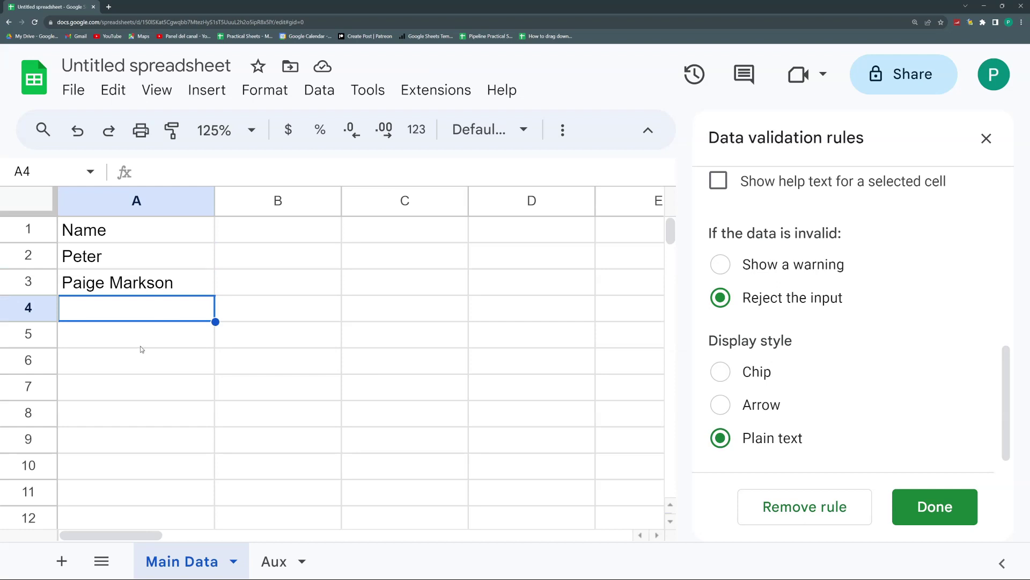
pyautogui.click(143, 346)
pyautogui.write('P')
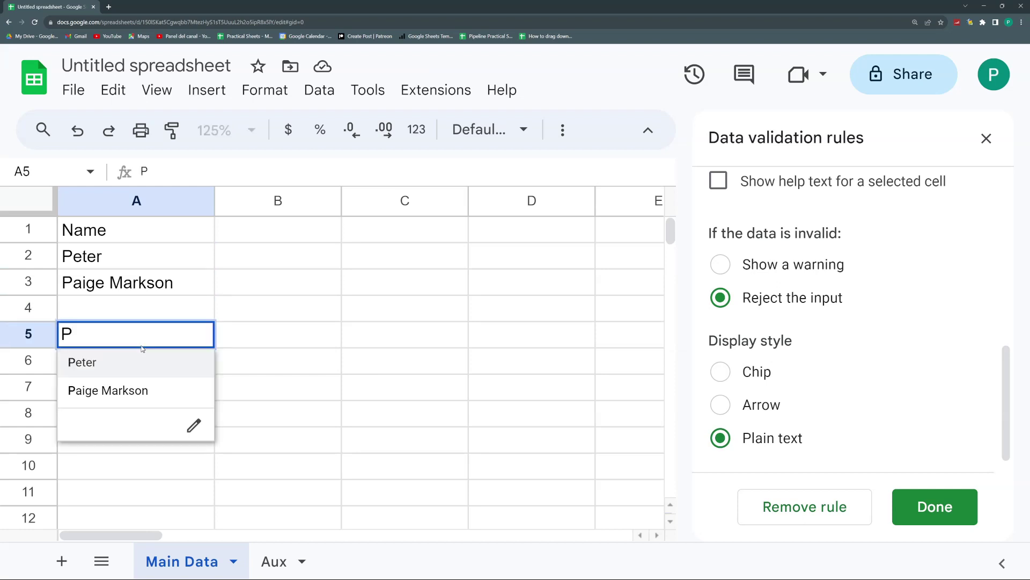
pyautogui.press('Escape')
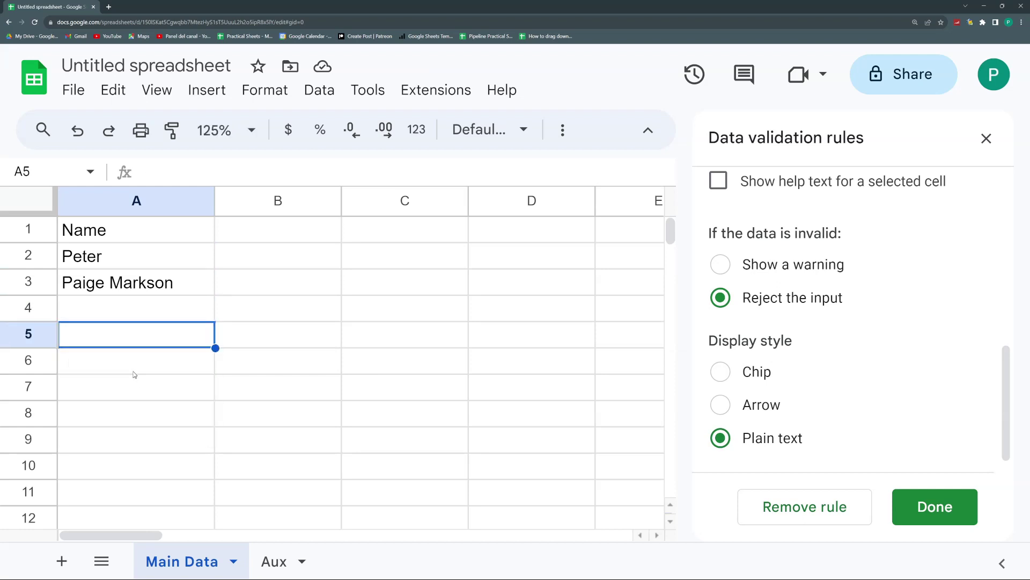
pyautogui.click(128, 369)
pyautogui.write('M')
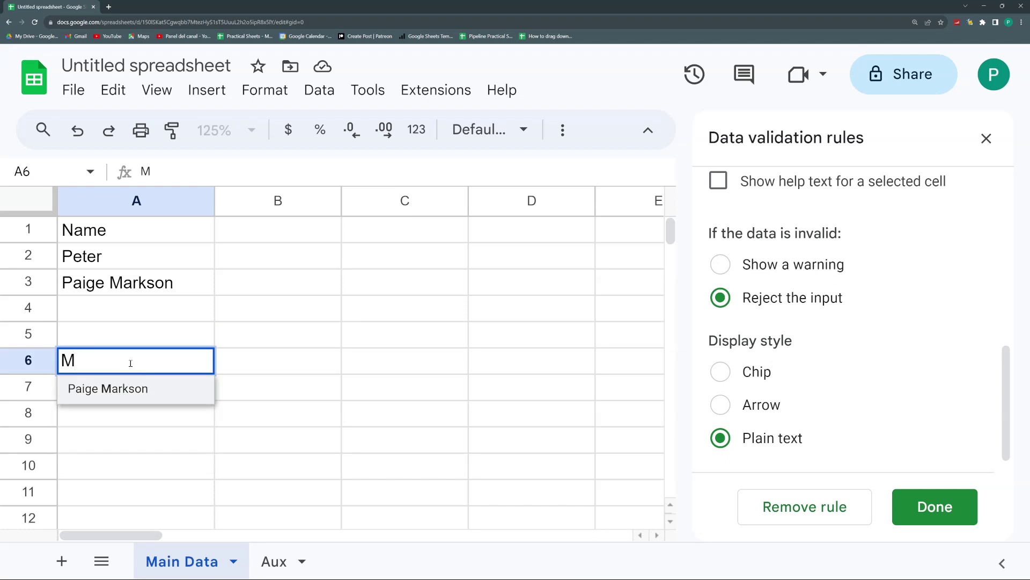
pyautogui.press('Escape')
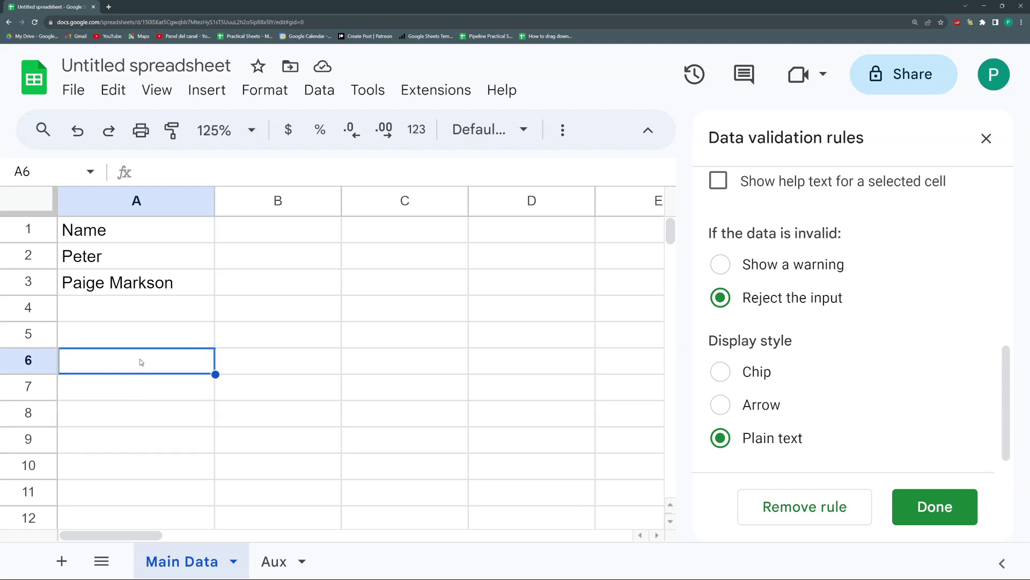
pyautogui.click(126, 318)
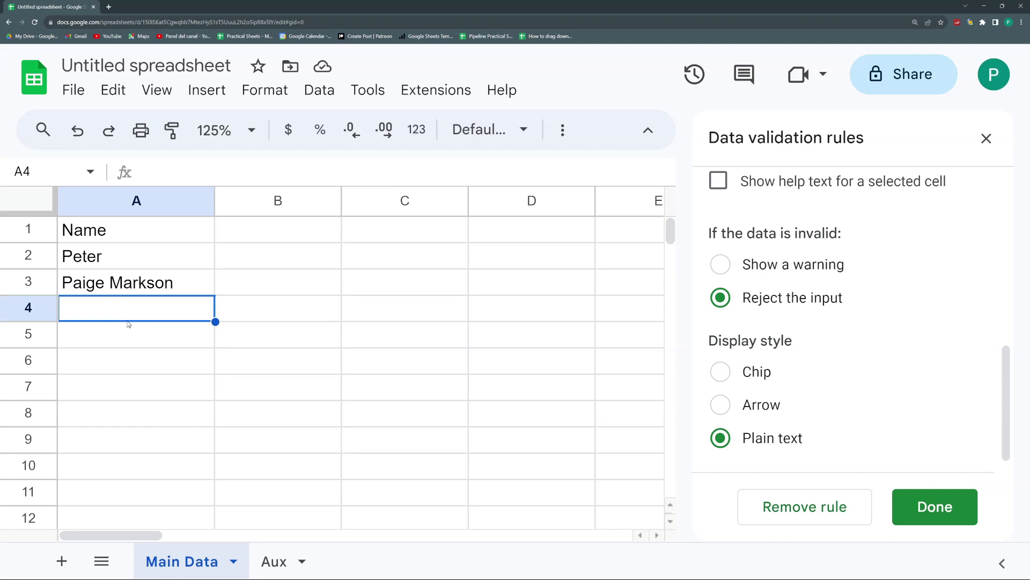
pyautogui.write('Mark Ronson')
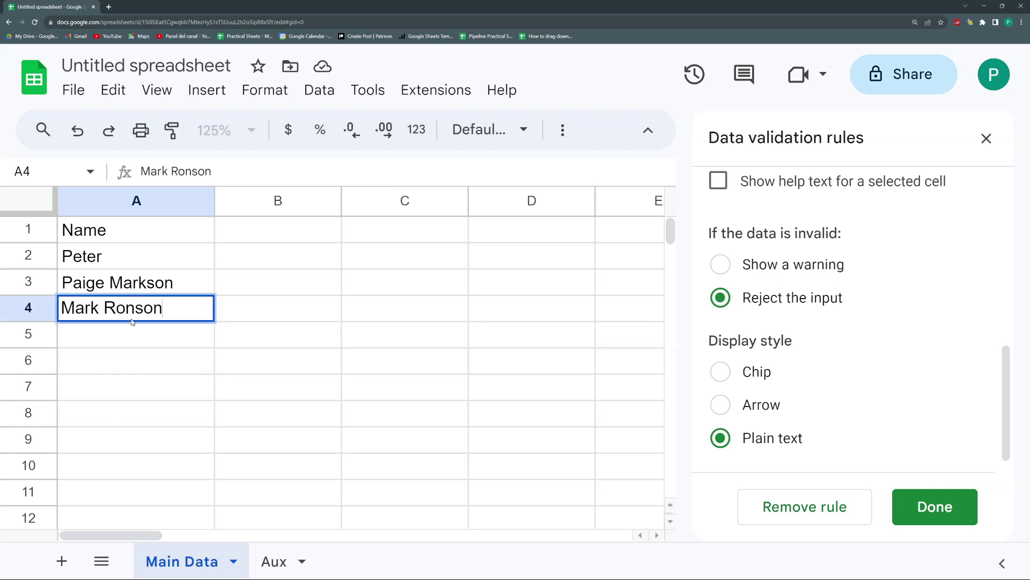
pyautogui.press('Return')
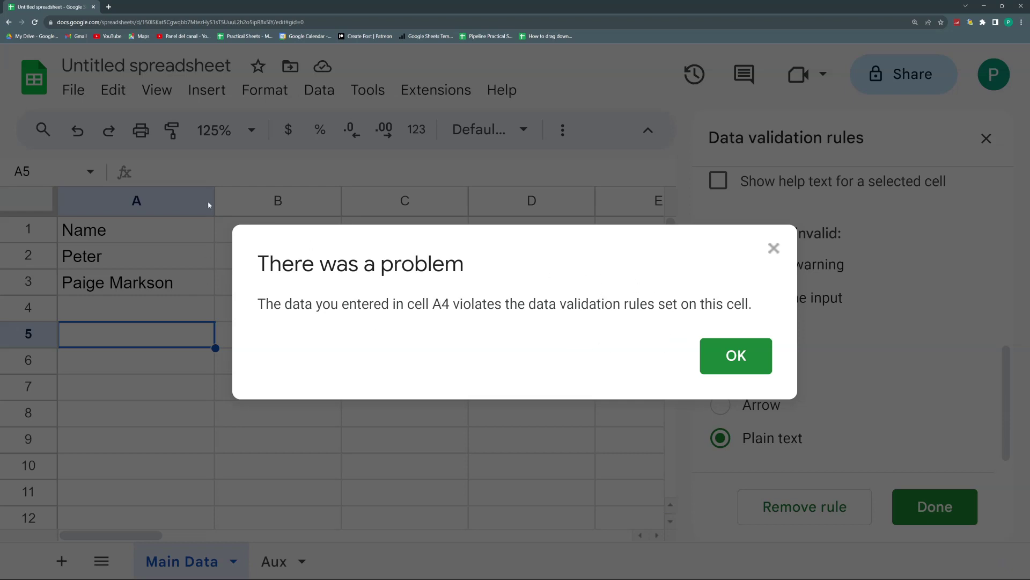
pyautogui.click(741, 352)
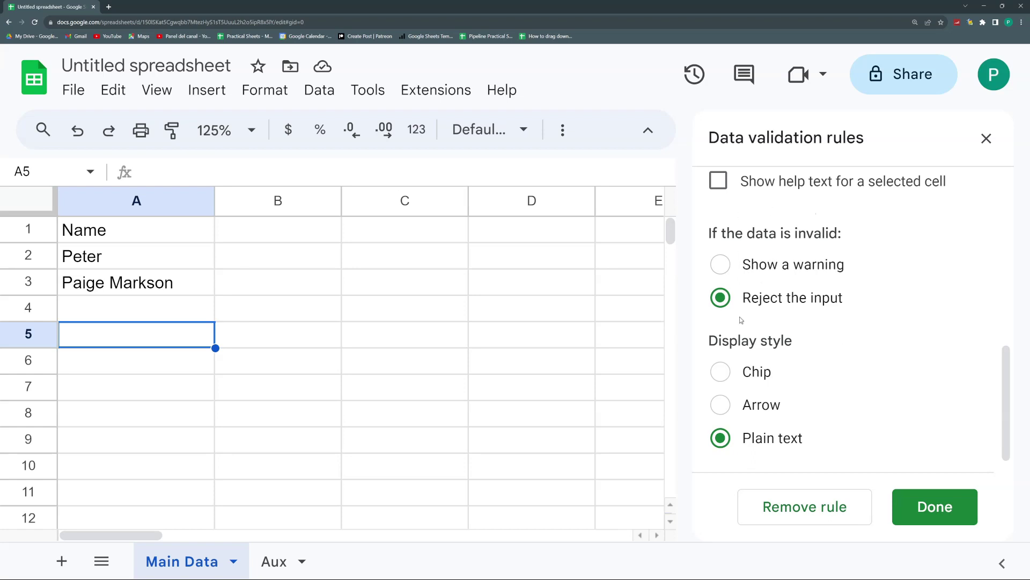
# Step: Switch the rule to Show a warning for invalid data and enter Mark Ronson in A4
pyautogui.click(721, 264)
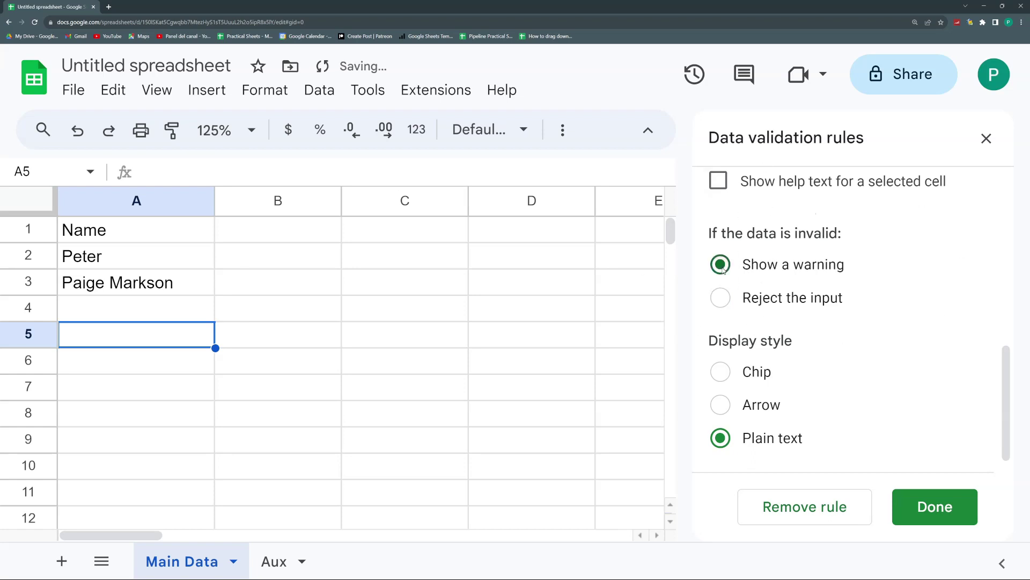
pyautogui.click(939, 515)
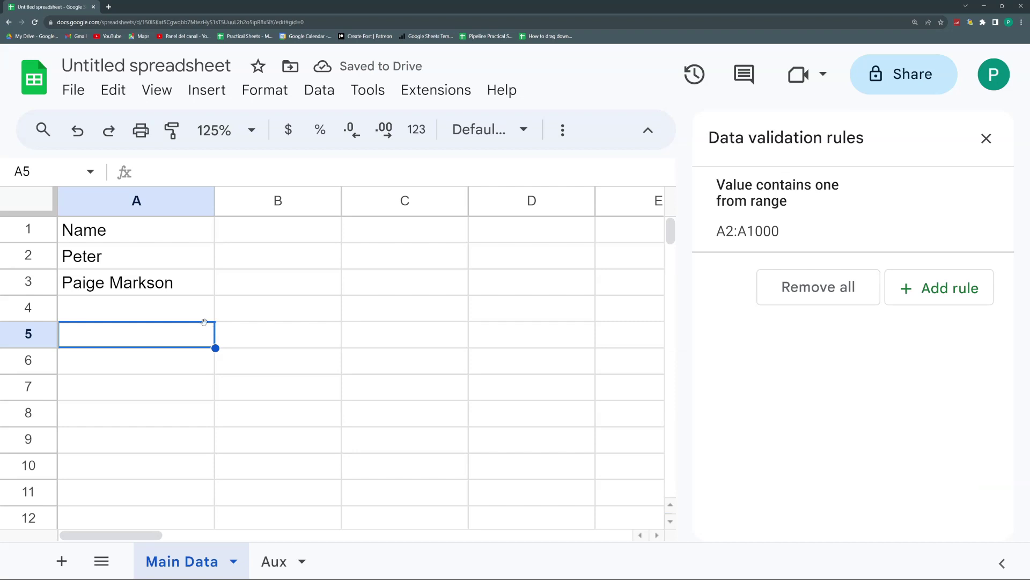
pyautogui.click(190, 318)
pyautogui.write('Mark Ronson')
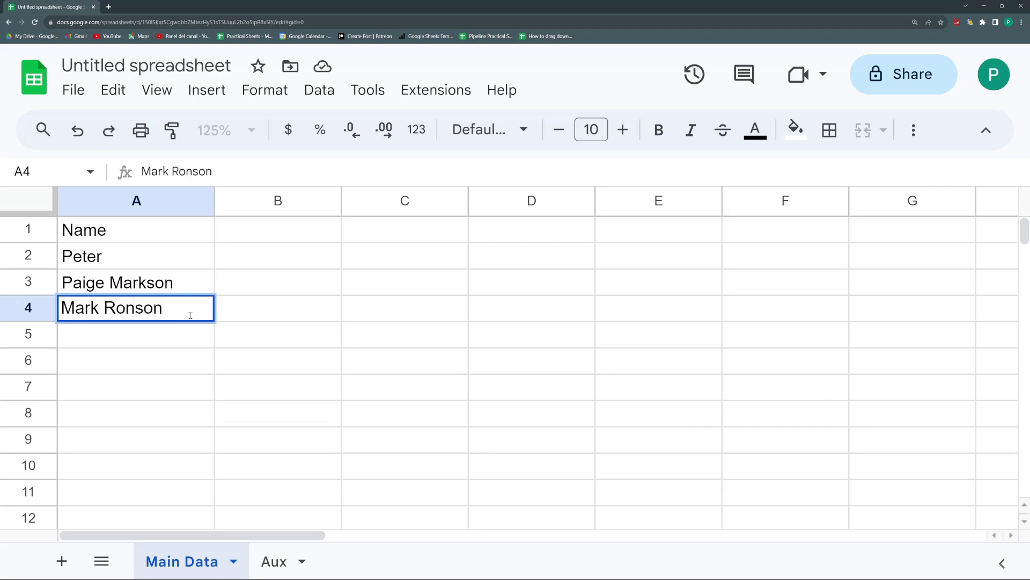
pyautogui.press('Return')
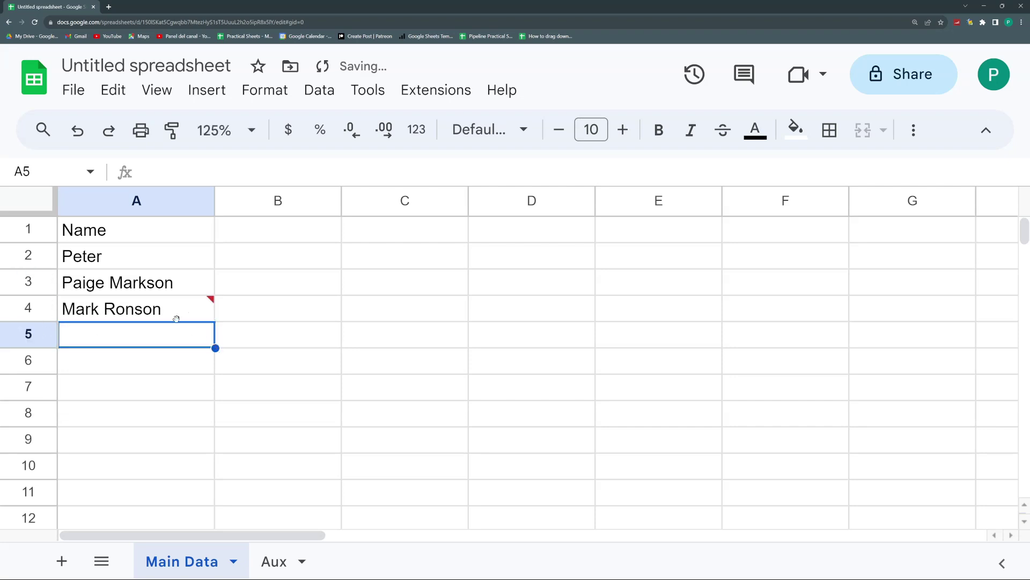
pyautogui.moveTo(190, 308)
# Step: Test P and M suggestions in A6, cancelling each entry
pyautogui.click(146, 362)
pyautogui.write('P')
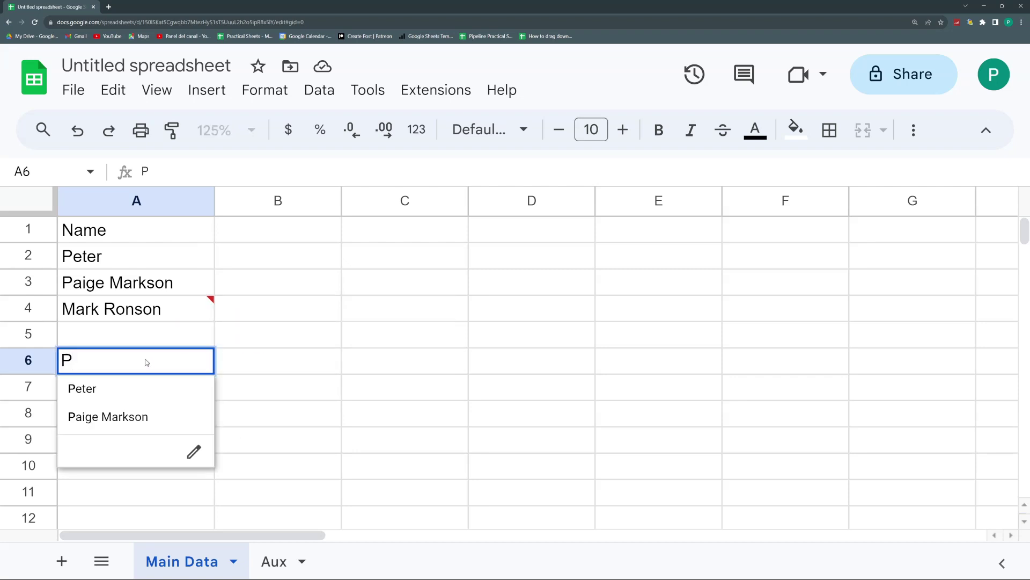
pyautogui.press('Escape')
pyautogui.write('M')
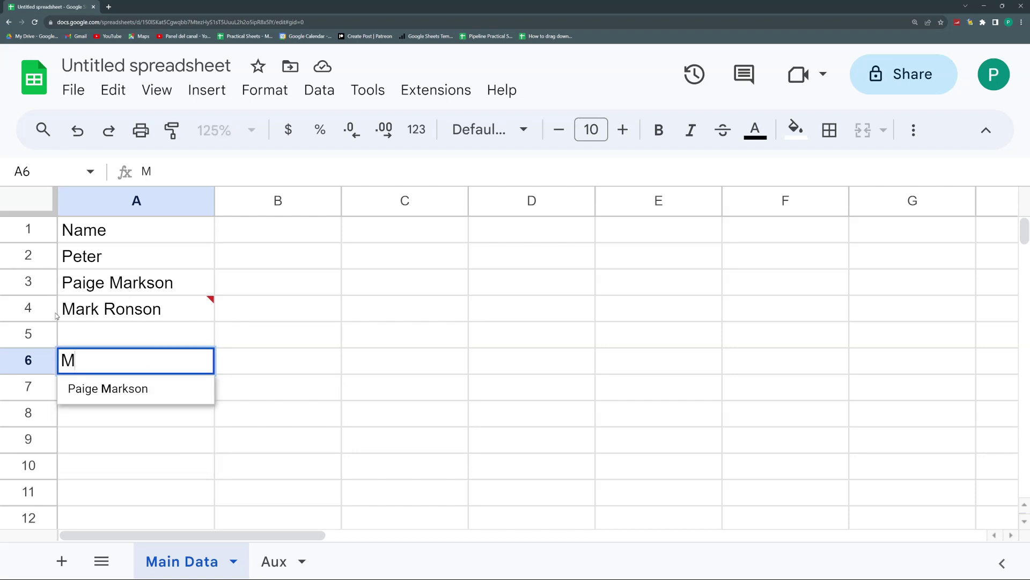
pyautogui.press('Escape')
pyautogui.click(274, 560)
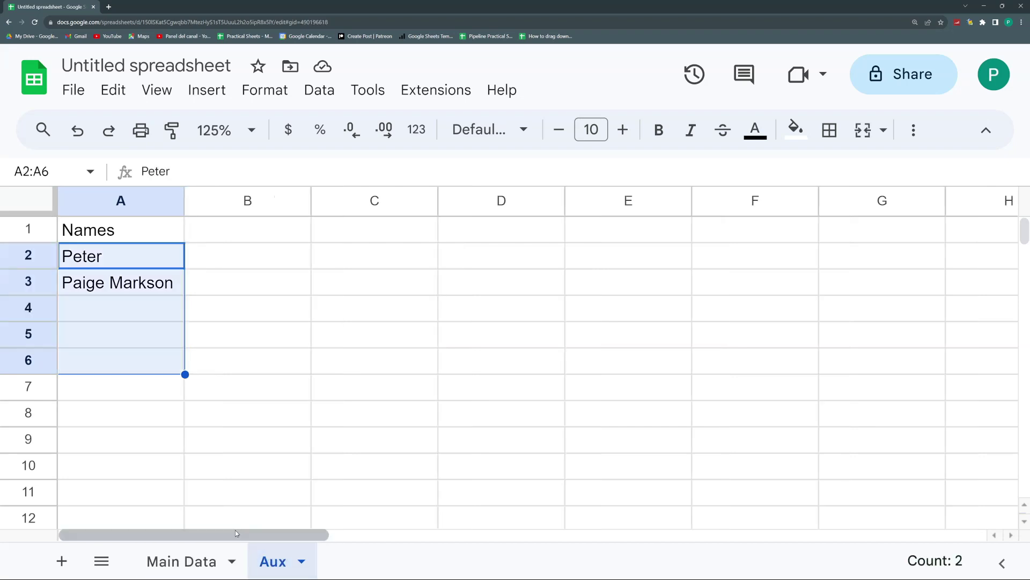
pyautogui.click(103, 257)
pyautogui.click(102, 285)
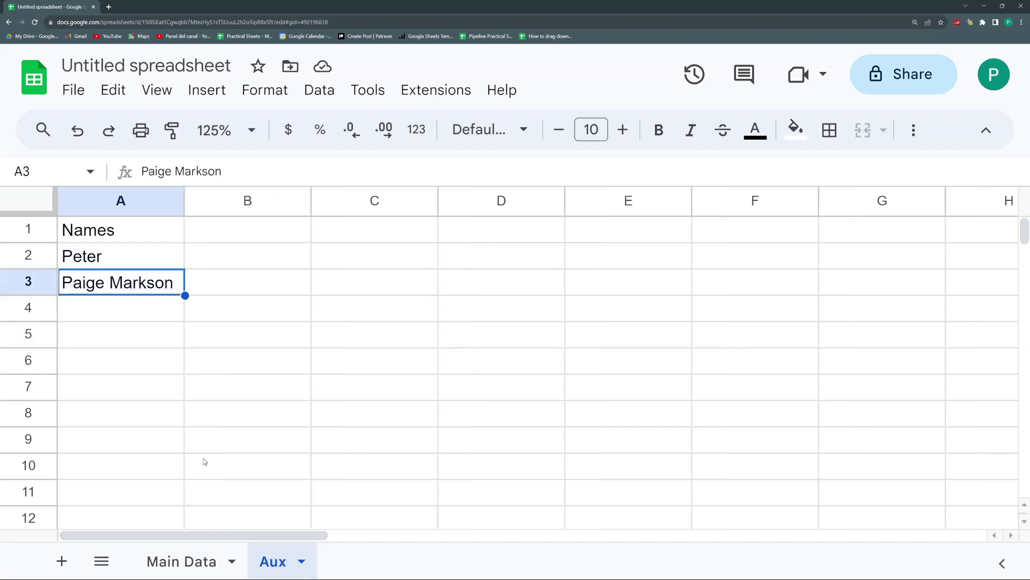
pyautogui.click(207, 561)
pyautogui.moveTo(123, 317); pyautogui.dragTo(126, 415)
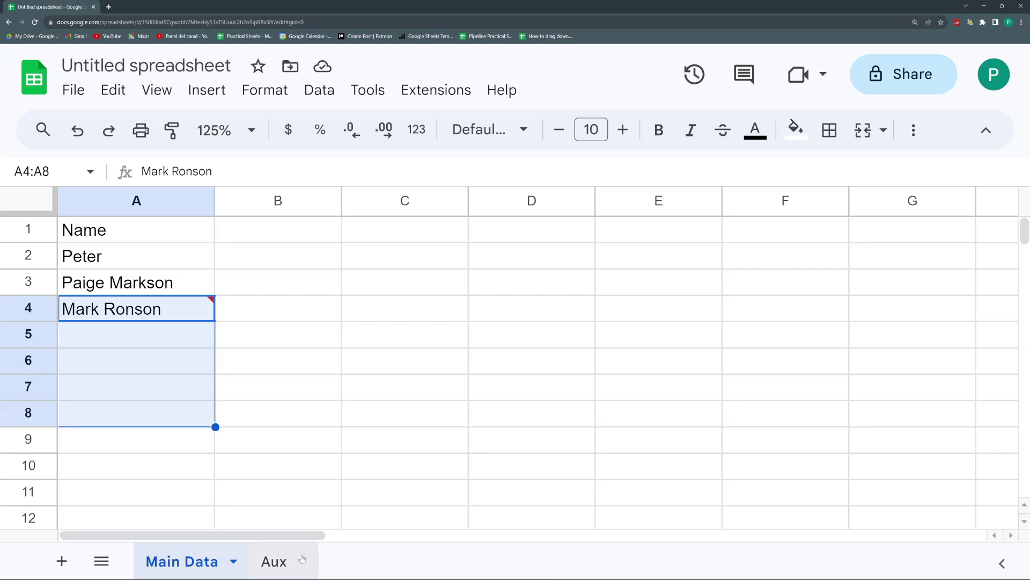
pyautogui.moveTo(175, 264); pyautogui.dragTo(154, 488)
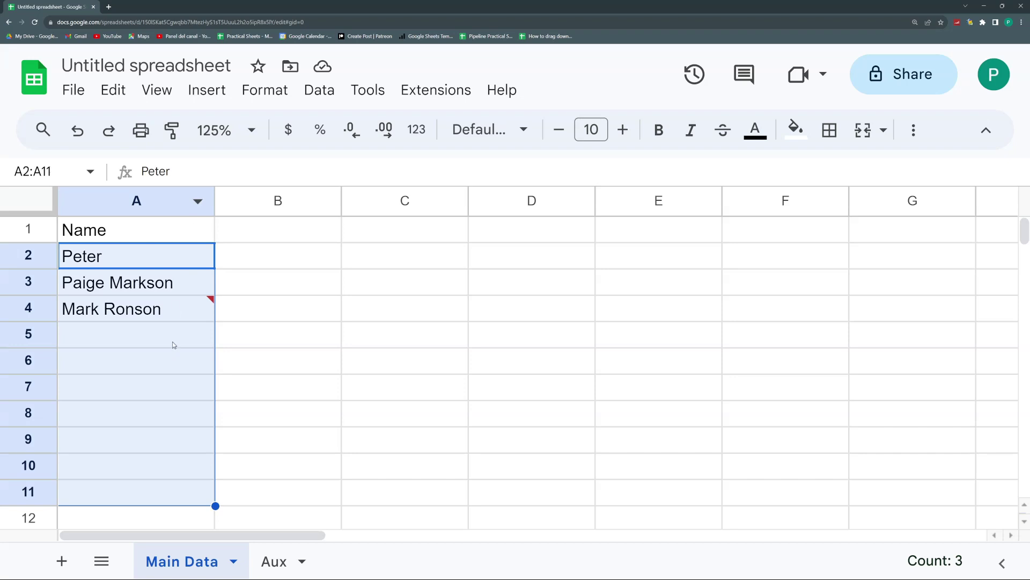
pyautogui.click(274, 561)
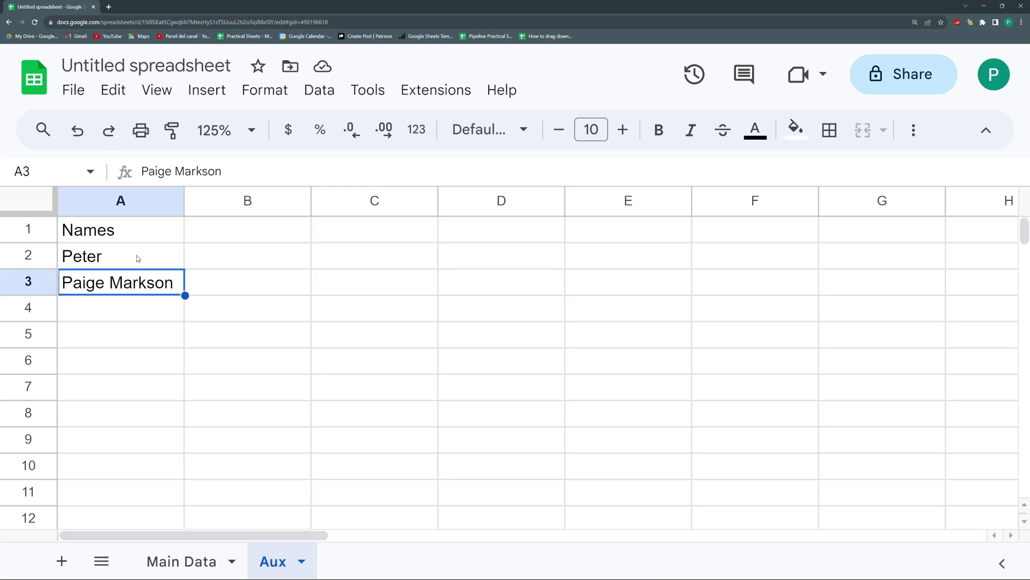
pyautogui.moveTo(136, 258); pyautogui.dragTo(154, 287)
pyautogui.press('Delete')
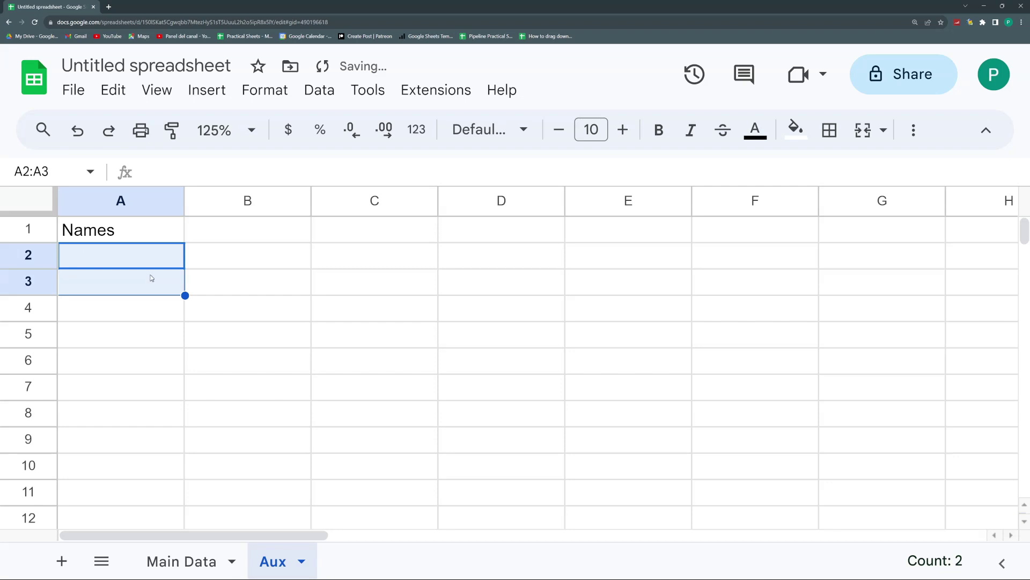
pyautogui.click(149, 256)
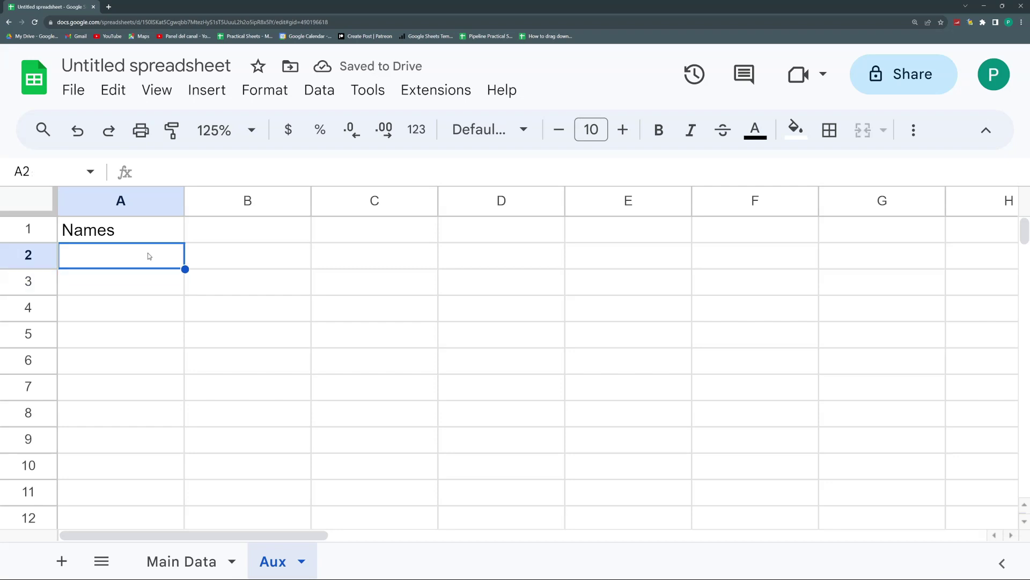
pyautogui.write('=')
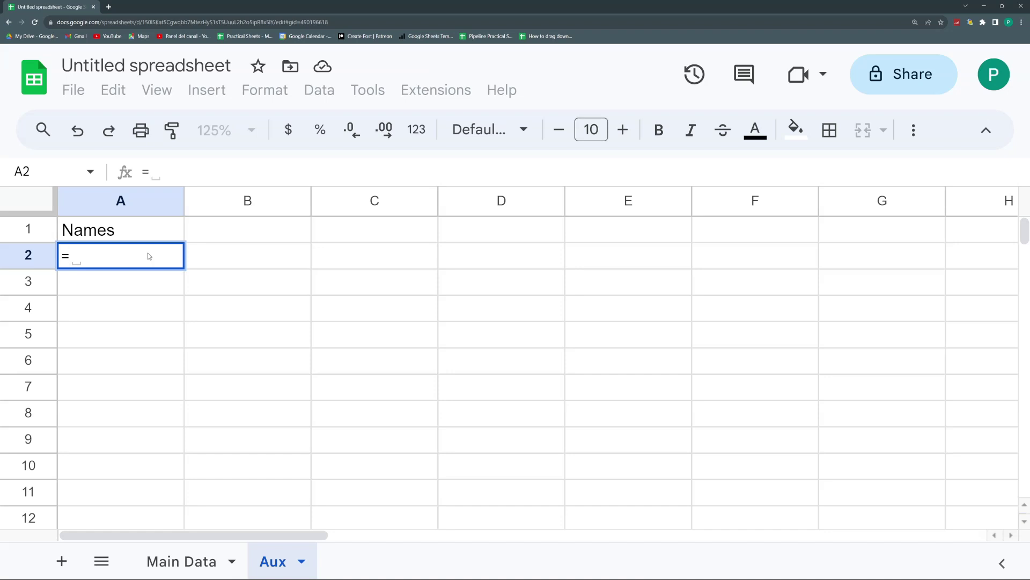
pyautogui.write('U')
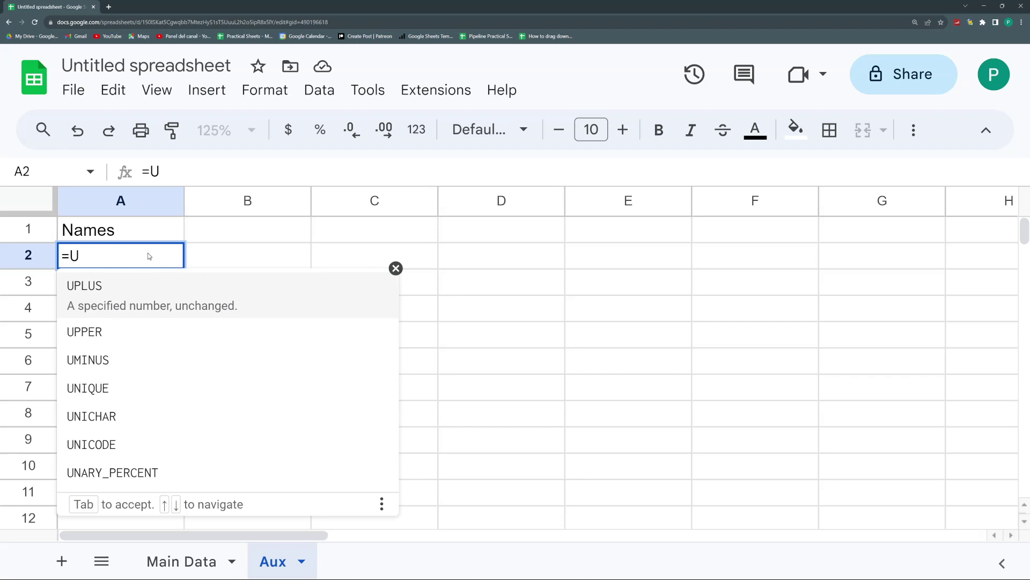
pyautogui.write('NIQUE')
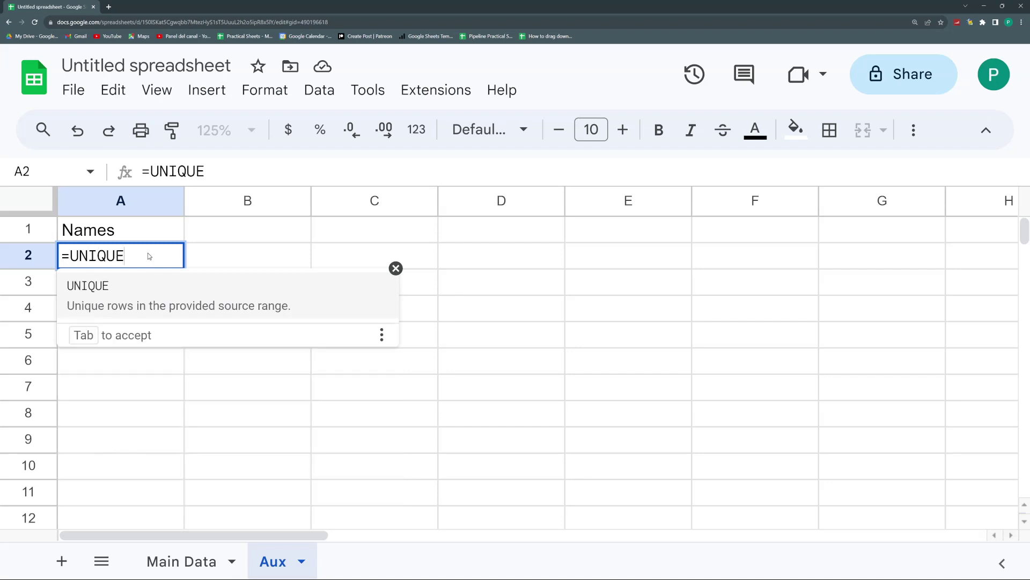
pyautogui.click(163, 295)
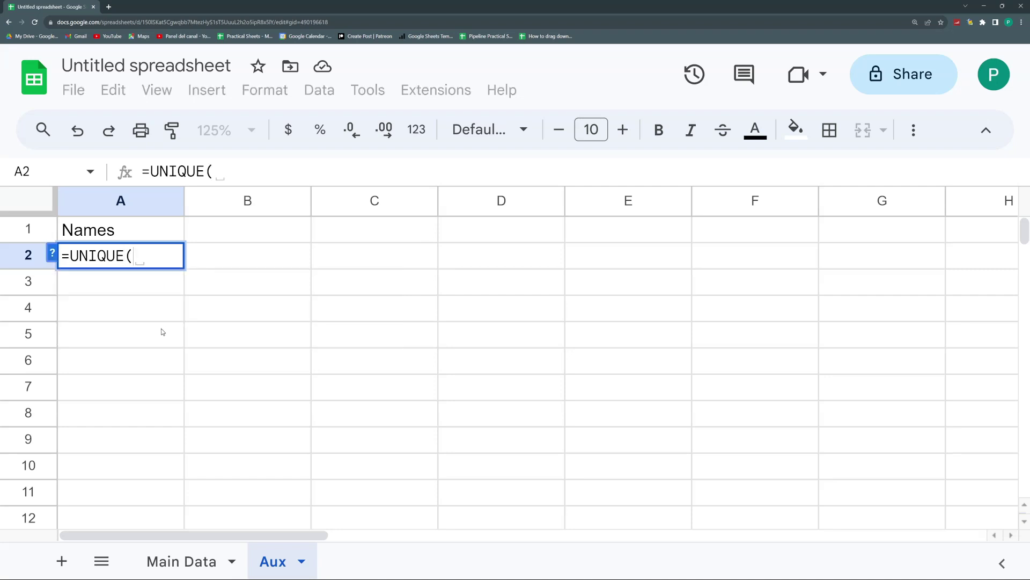
pyautogui.click(174, 560)
pyautogui.click(242, 256)
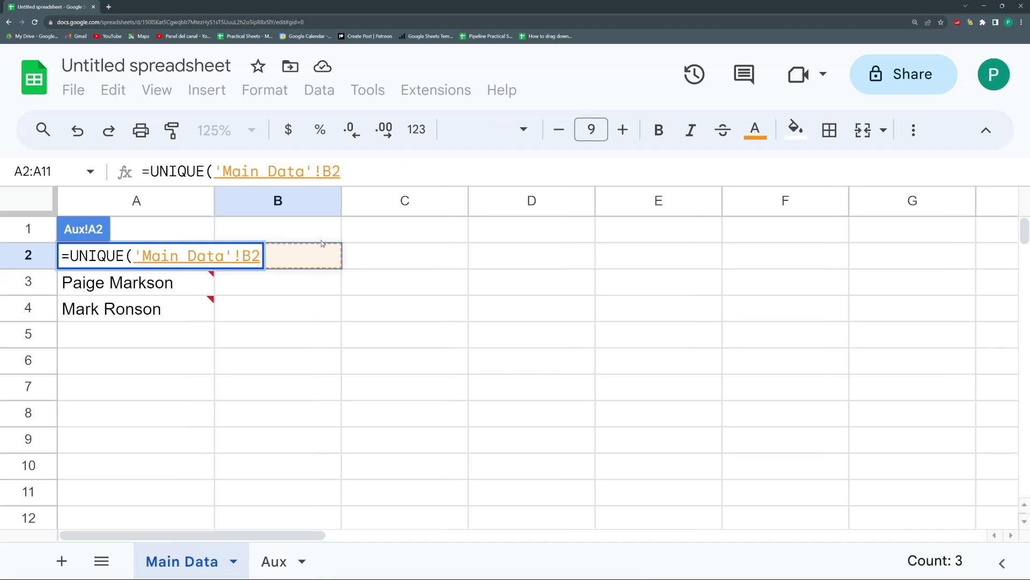
pyautogui.press('Left')
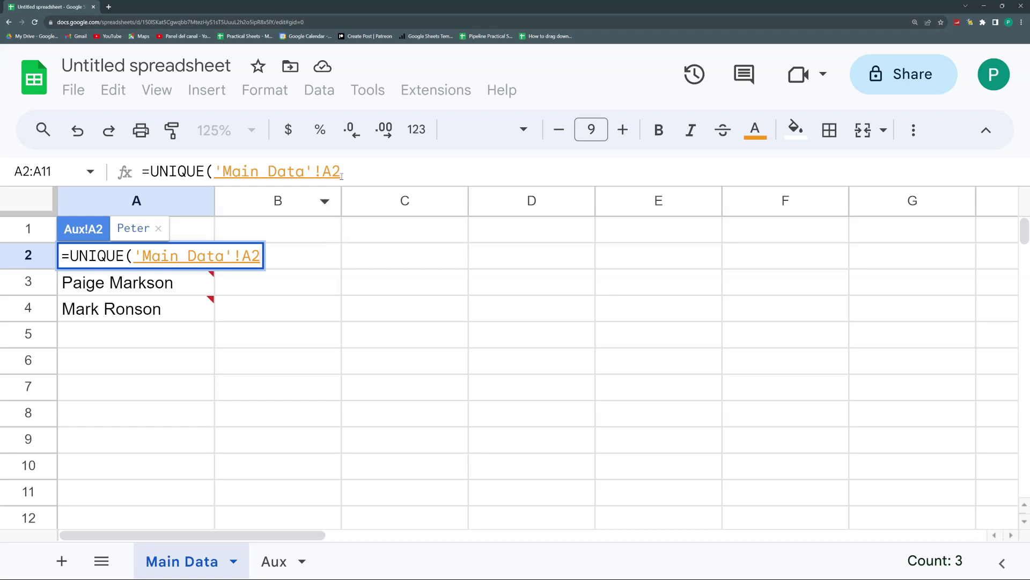
pyautogui.click(353, 171)
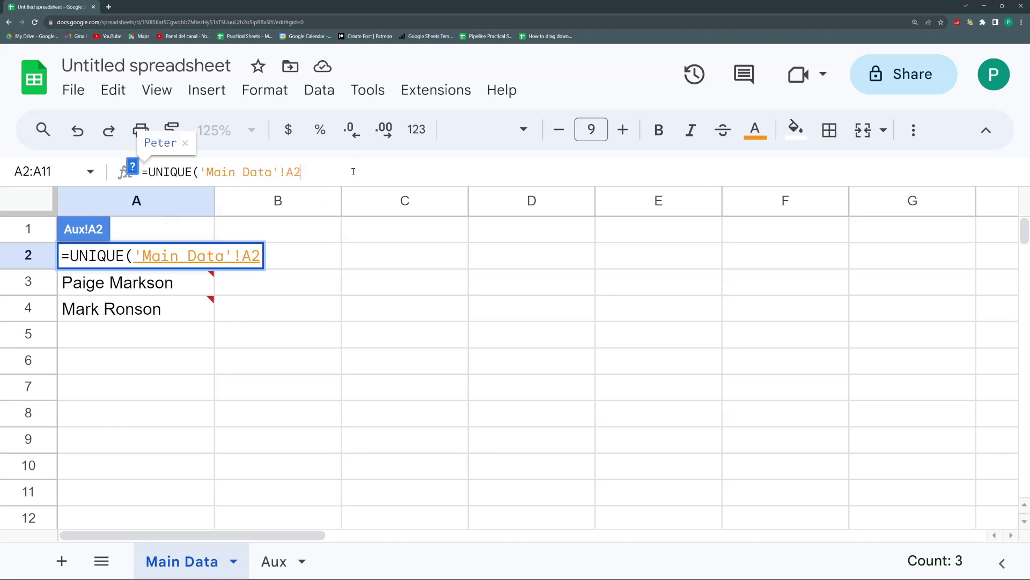
pyautogui.click(252, 258)
pyautogui.write(':A')
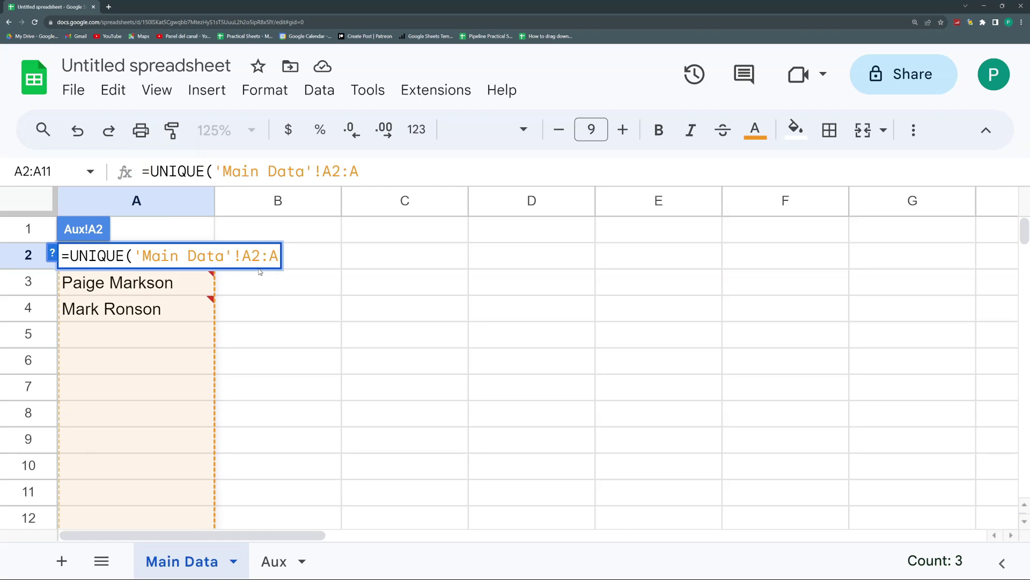
pyautogui.write(')')
pyautogui.press('Return')
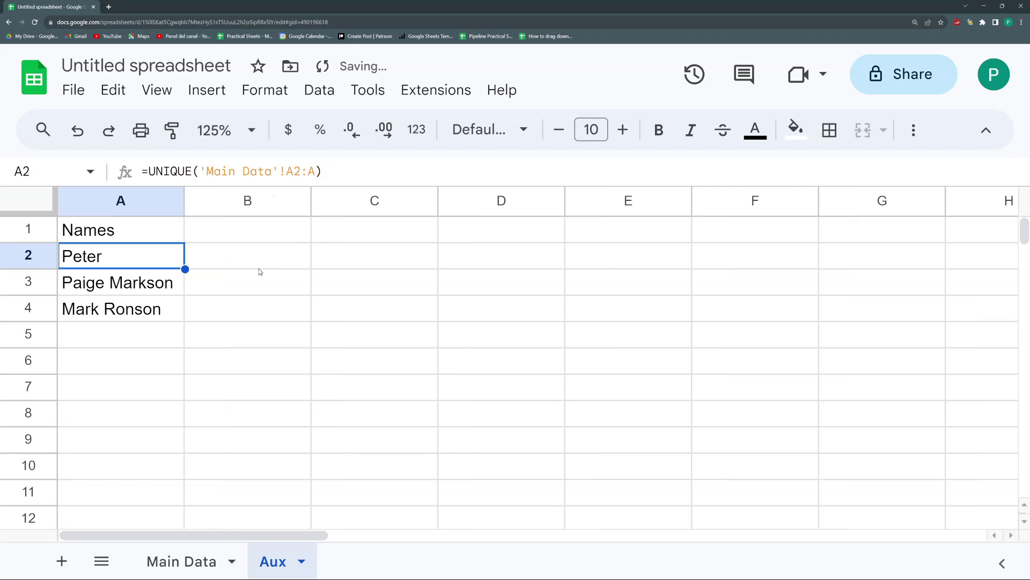
pyautogui.click(181, 561)
pyautogui.click(136, 368)
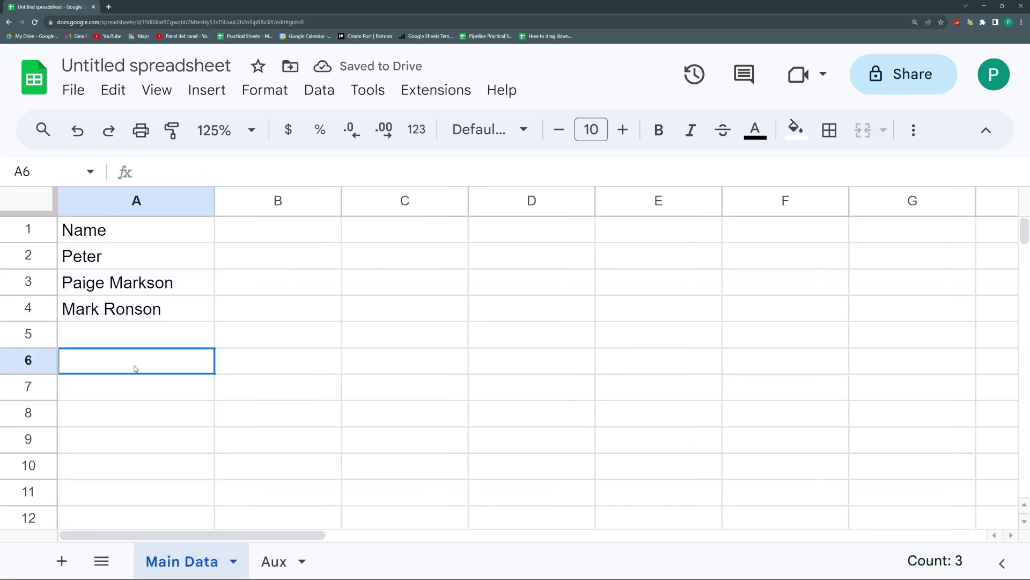
pyautogui.write('m')
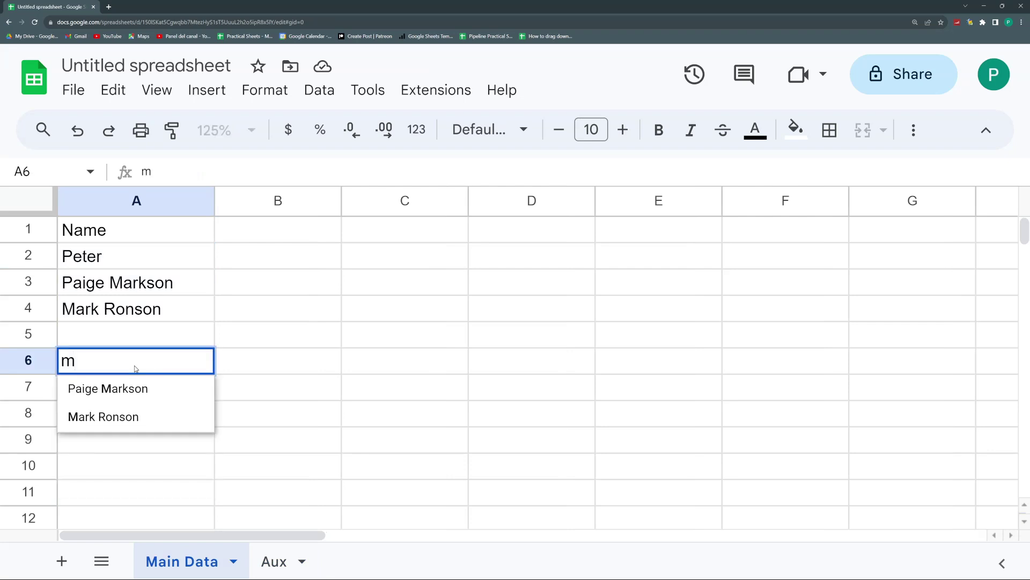
pyautogui.press('Escape')
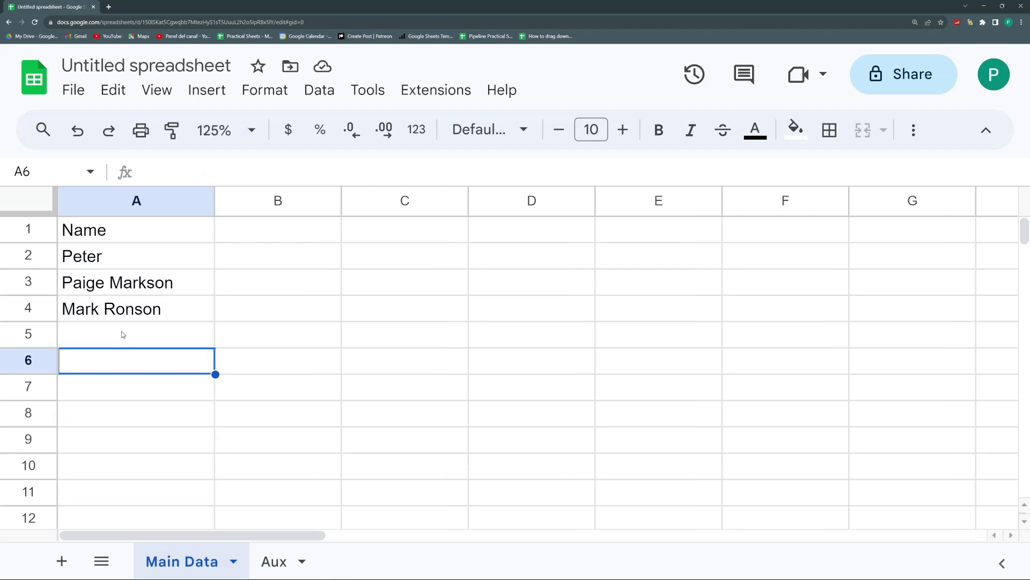
pyautogui.click(124, 334)
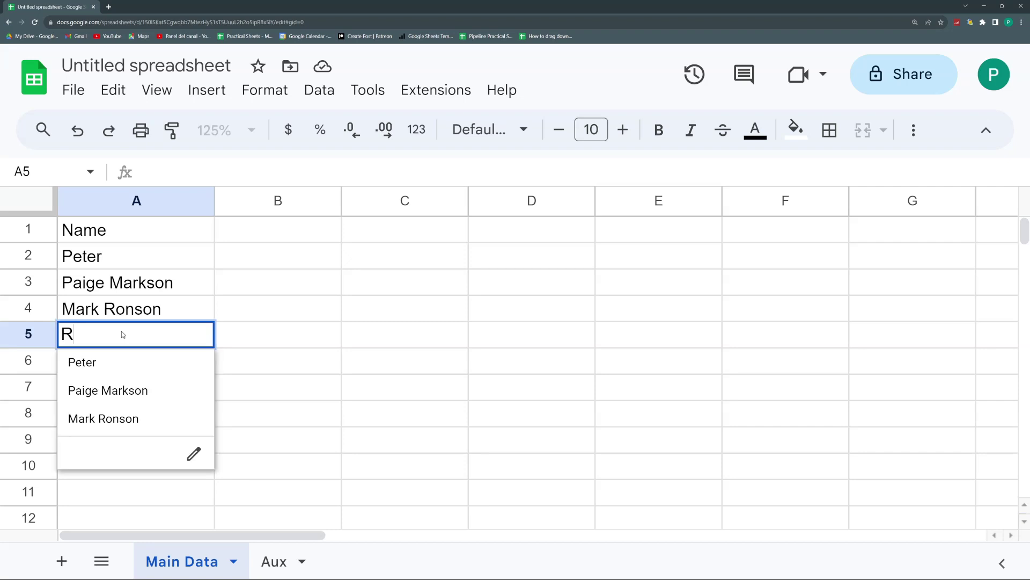
pyautogui.press('Return')
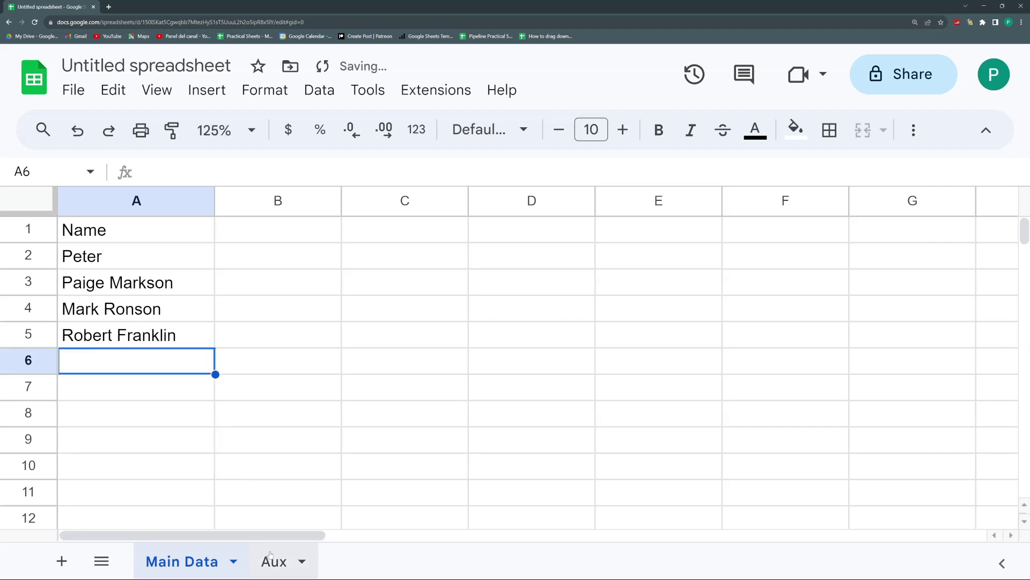
# Step: Check the Aux name list, then try test letters r and f in A7 without keeping them
pyautogui.click(273, 561)
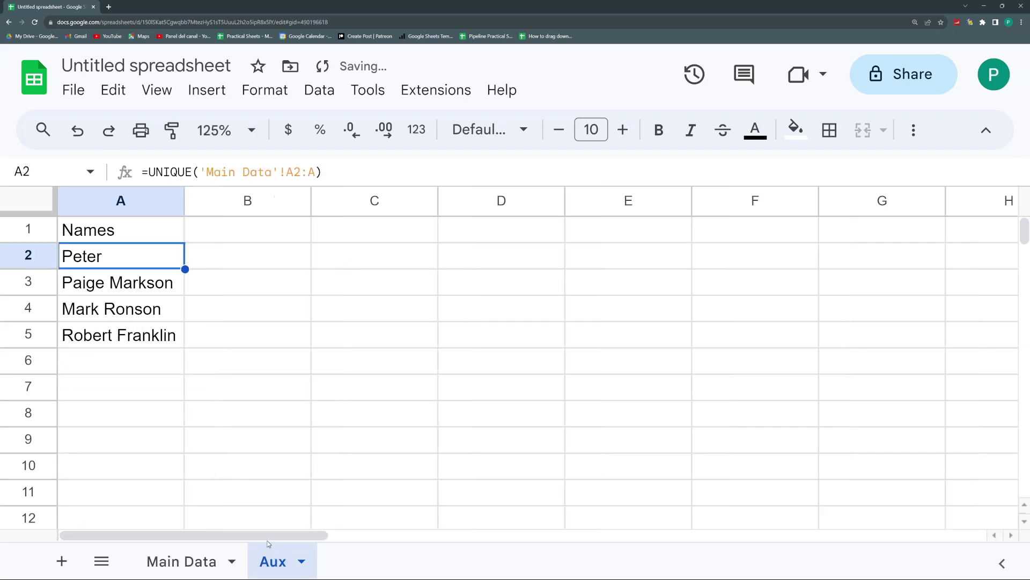
pyautogui.click(196, 547)
pyautogui.click(159, 395)
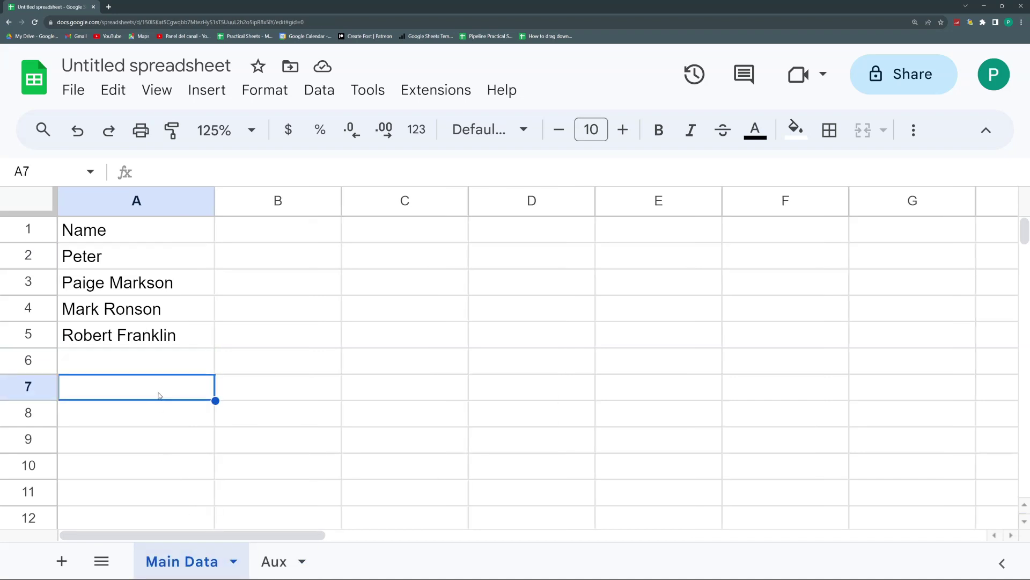
pyautogui.write('r')
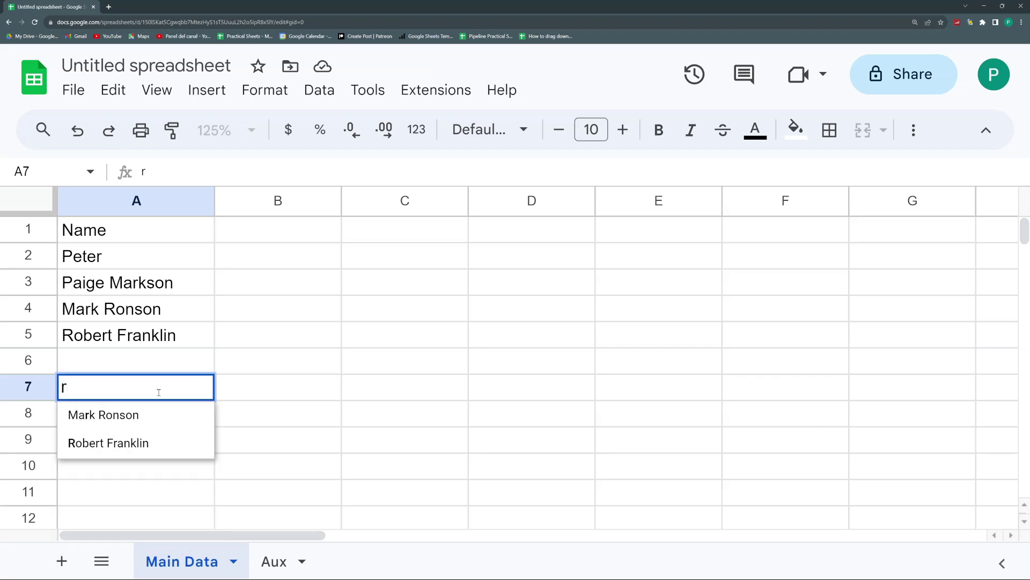
pyautogui.press('Escape')
pyautogui.write('f')
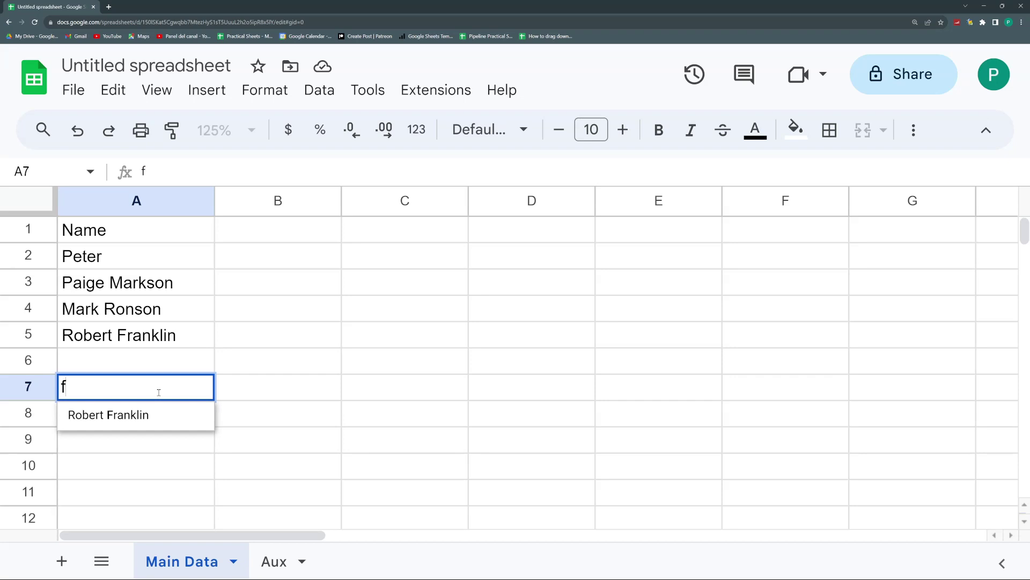
pyautogui.press('Escape')
# Step: Enter Francis Coppola in A6 and leave the partial entry Fra in A8
pyautogui.click(156, 364)
pyautogui.write('Francis Coppola')
pyautogui.press('Return')
pyautogui.press('Down')
pyautogui.write('Fr')
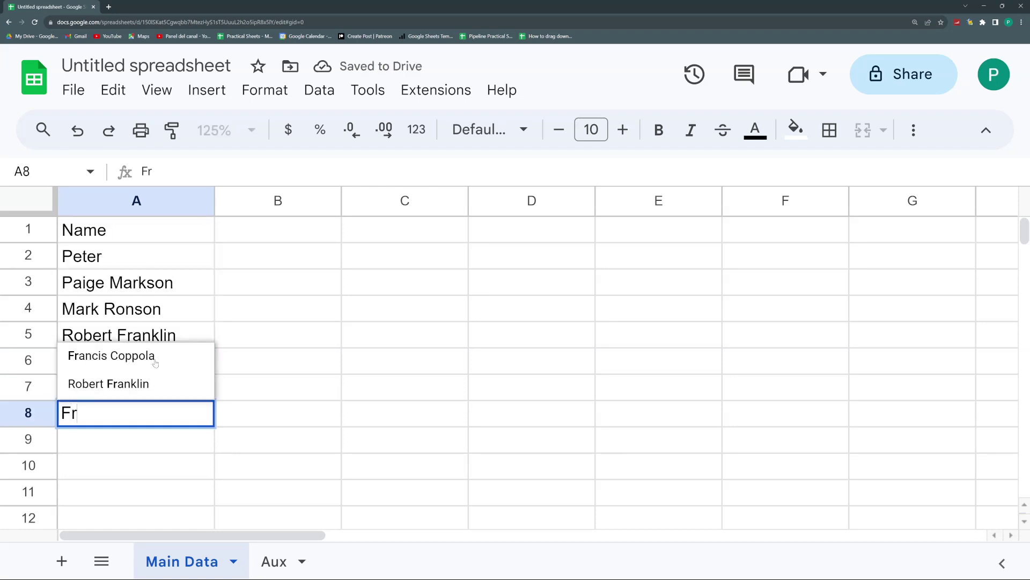
pyautogui.write('an')
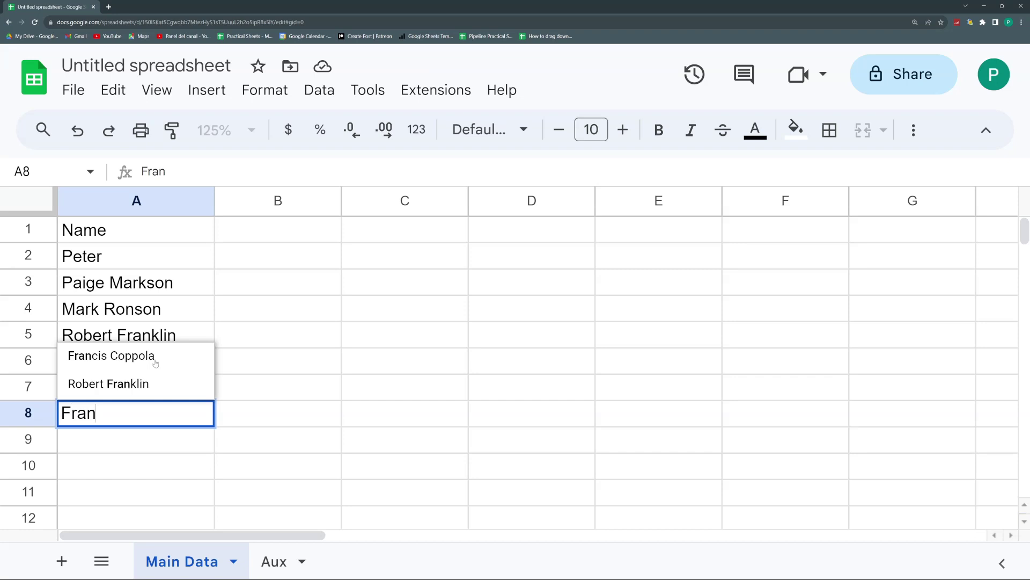
pyautogui.write('c')
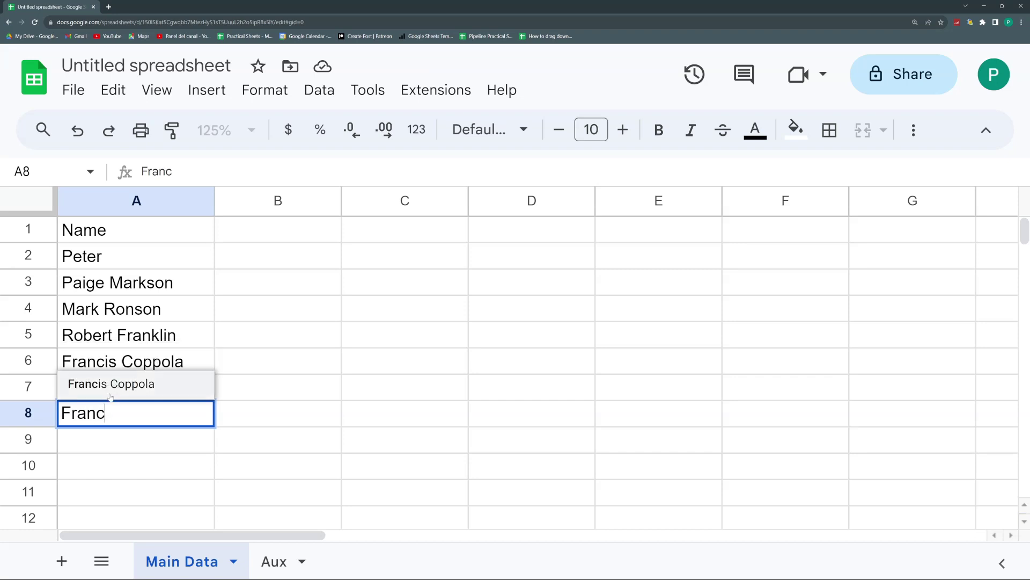
pyautogui.press('BackSpace')
pyautogui.press('BackSpace')
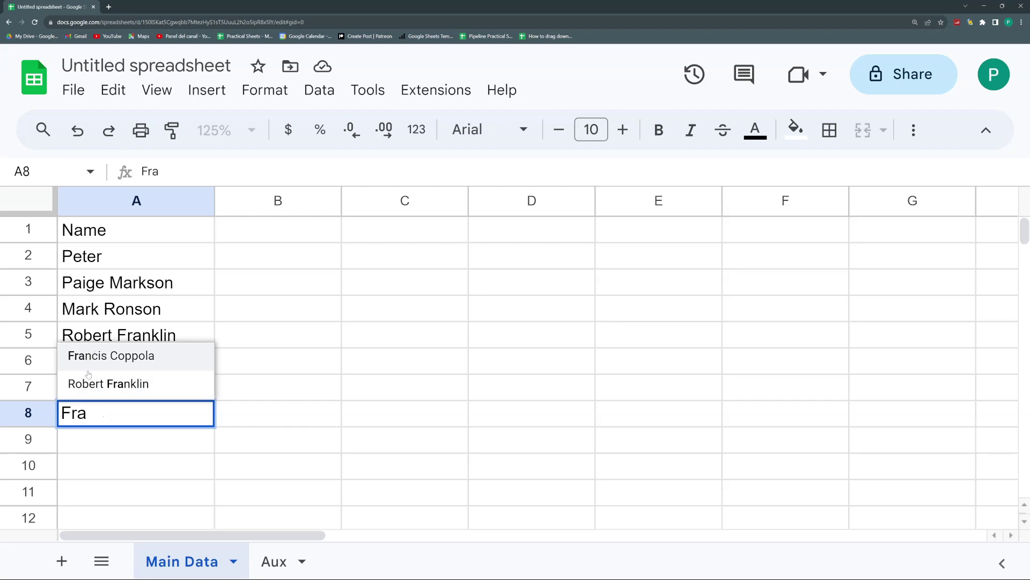
pyautogui.click(116, 441)
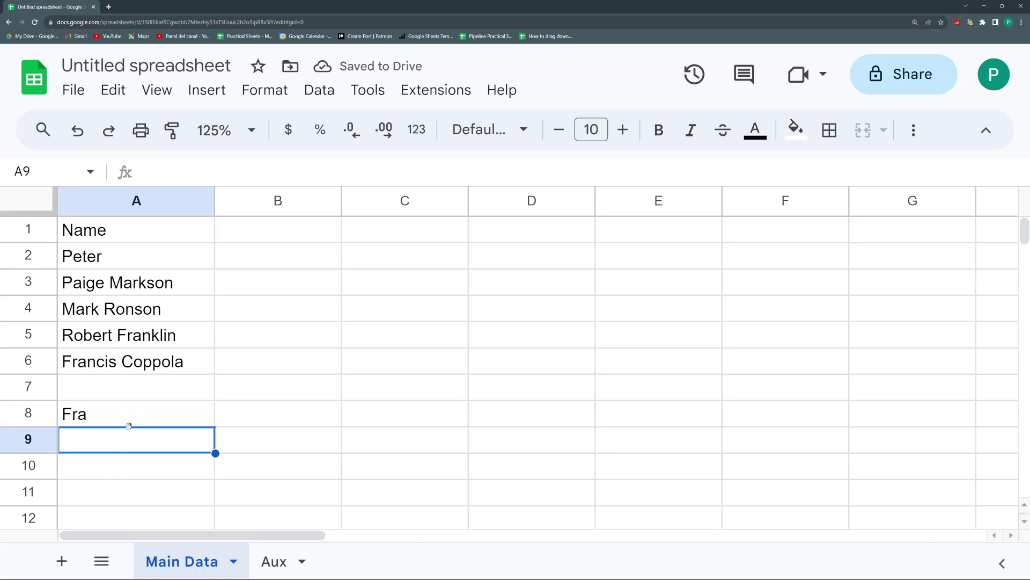
pyautogui.click(137, 391)
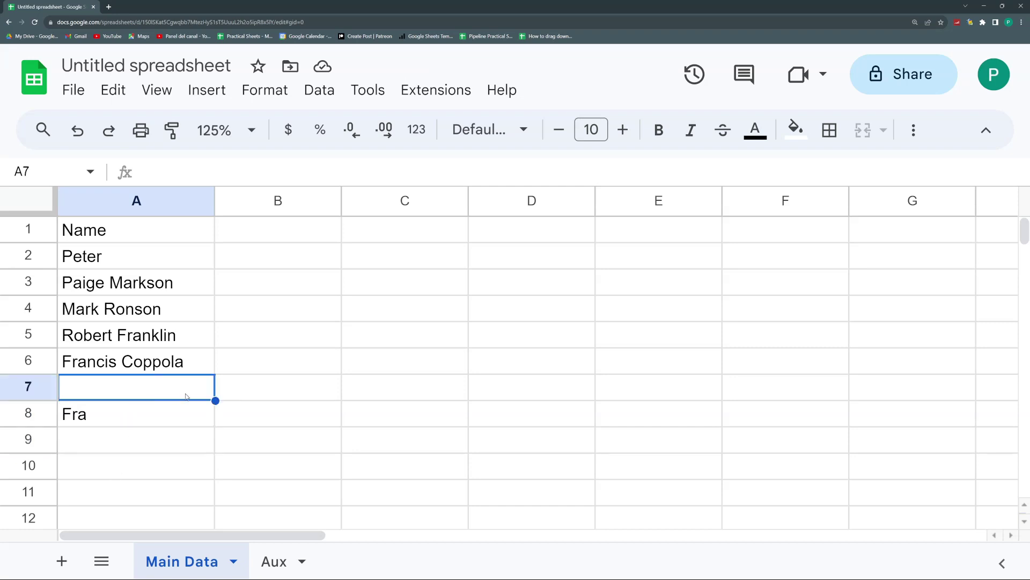
pyautogui.write('fgfg')
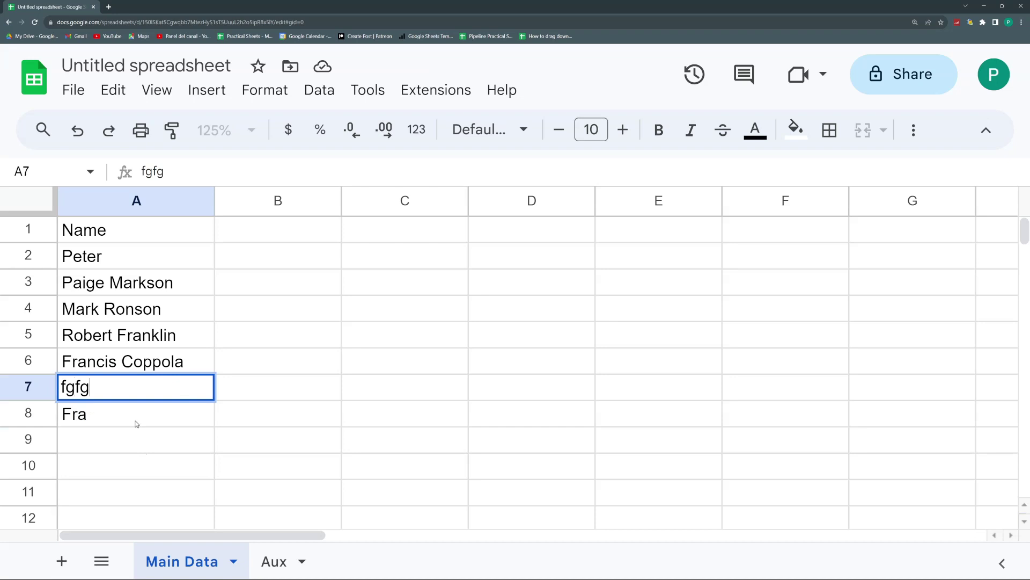
pyautogui.press('BackSpace')
pyautogui.press('Escape')
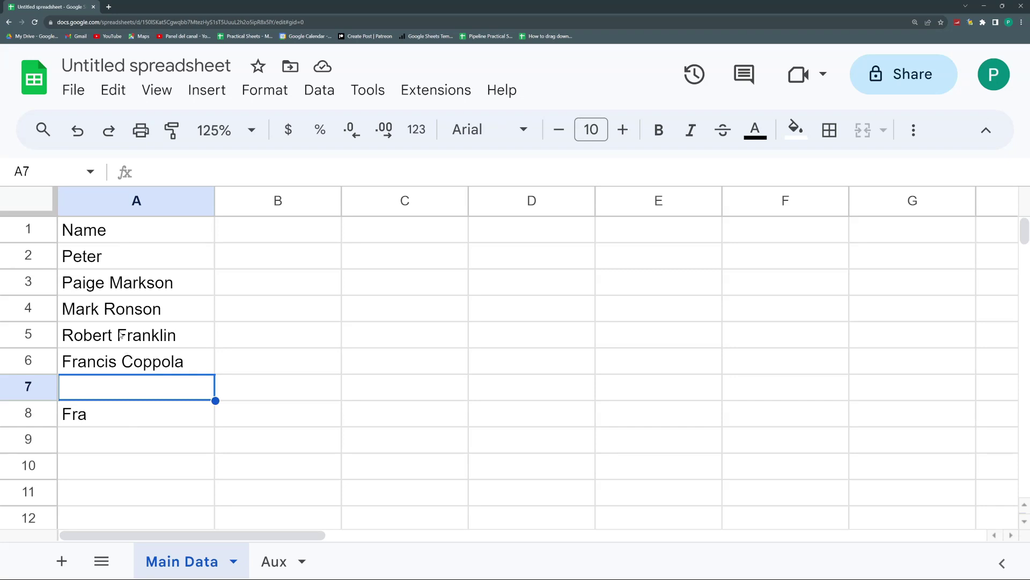
pyautogui.click(274, 558)
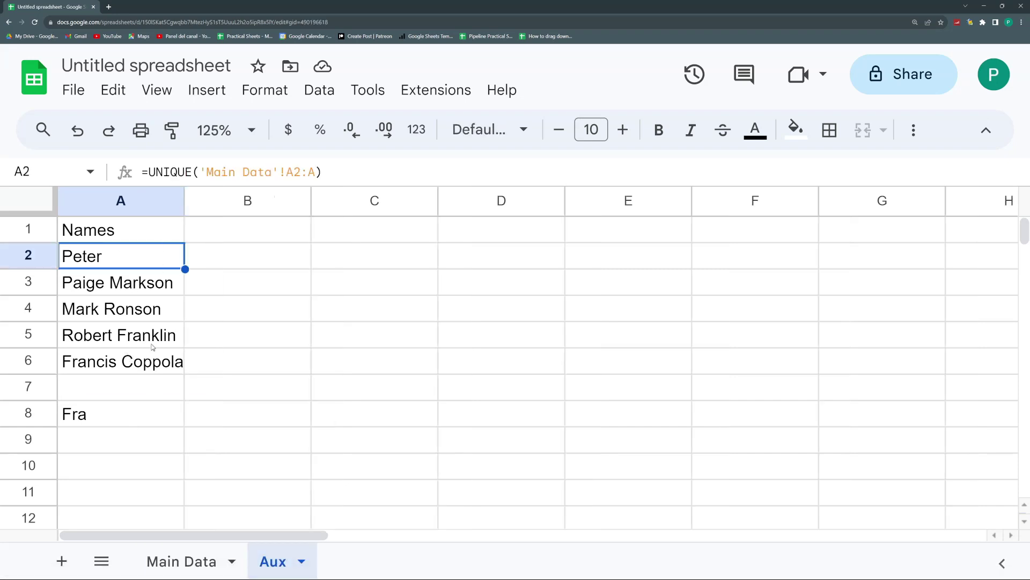
pyautogui.click(190, 558)
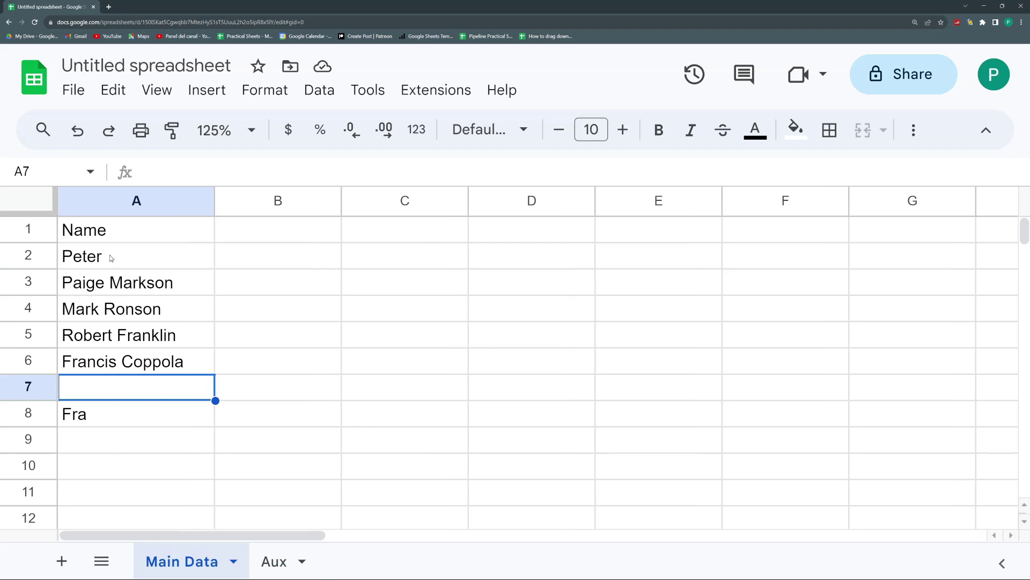
pyautogui.moveTo(111, 258); pyautogui.dragTo(115, 372)
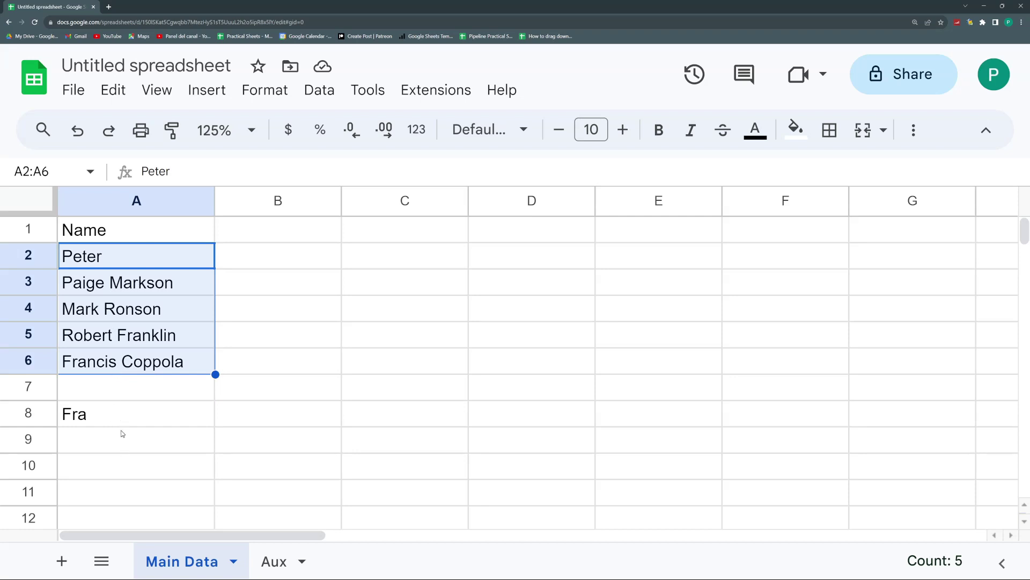
pyautogui.click(102, 293)
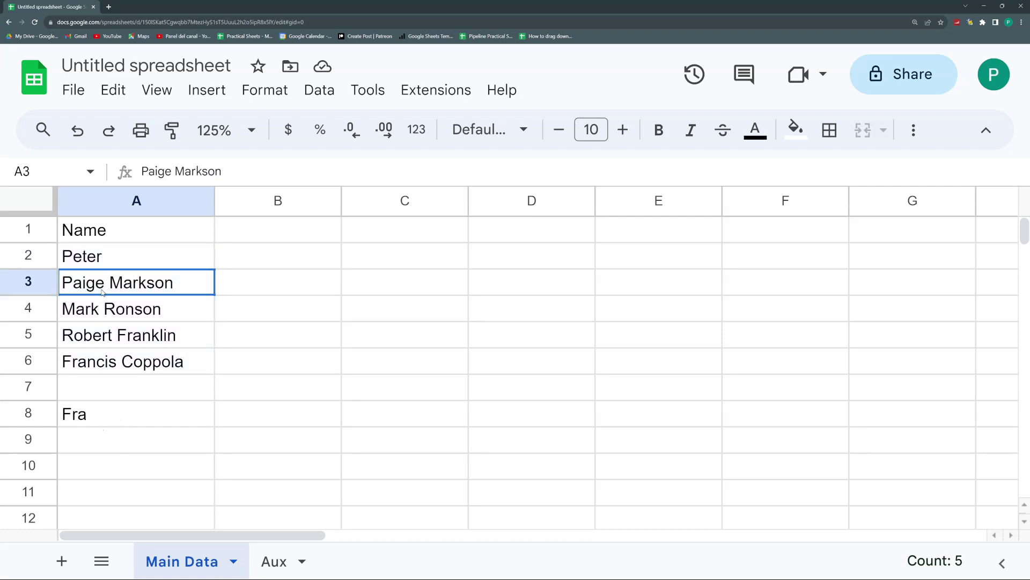
pyautogui.click(96, 444)
pyautogui.click(95, 469)
pyautogui.write('P')
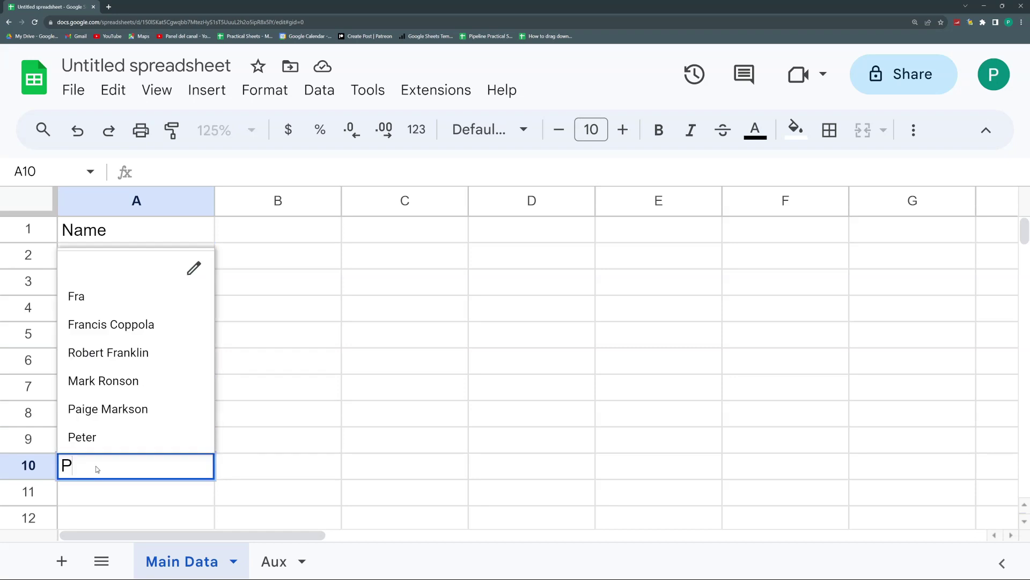
pyautogui.write('a')
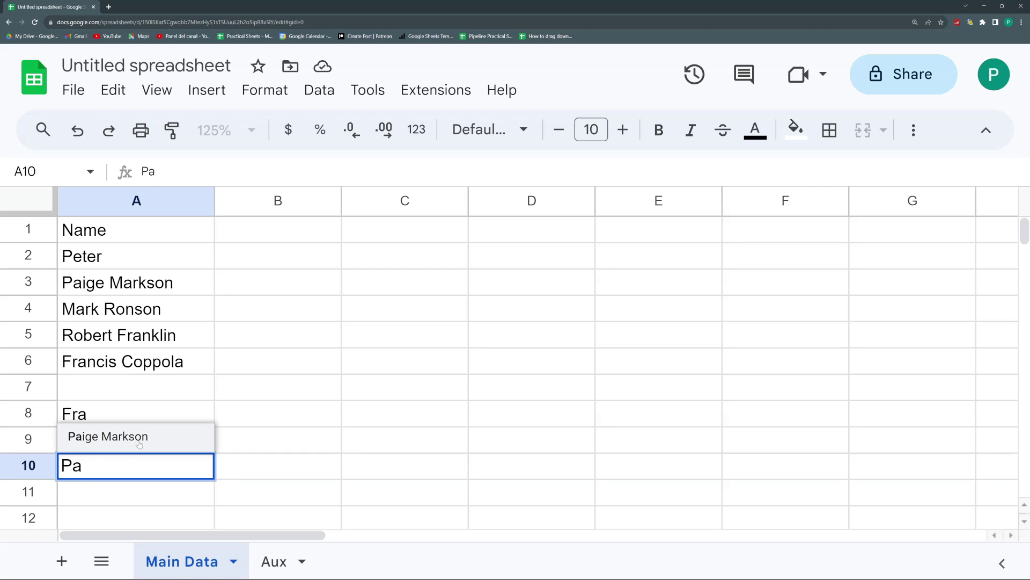
pyautogui.click(139, 442)
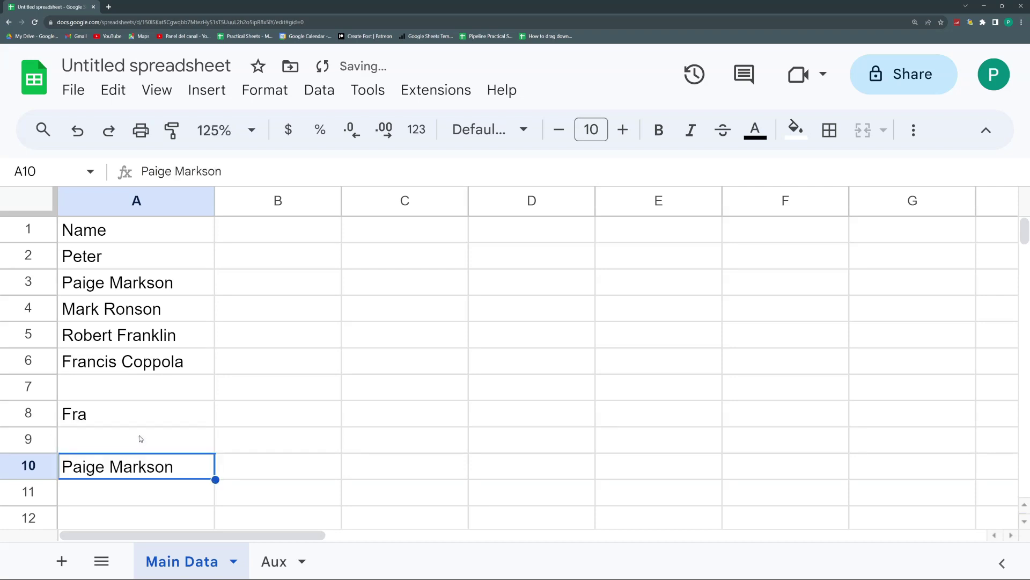
pyautogui.click(142, 440)
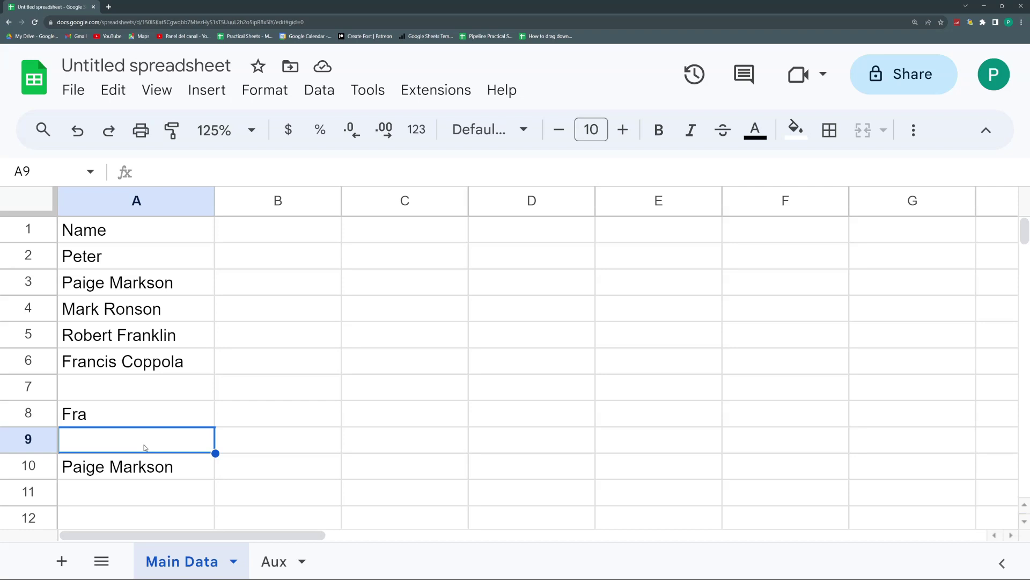
# Step: Retitle the Untitled spreadsheet as 'Autocomplete - Suggestions'
pyautogui.click(179, 65)
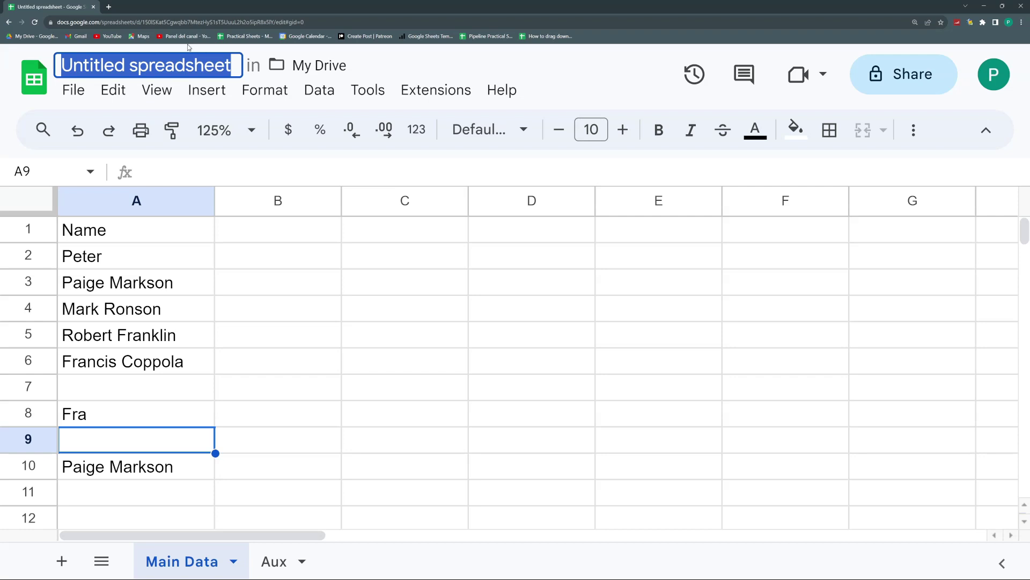
pyautogui.write('Au')
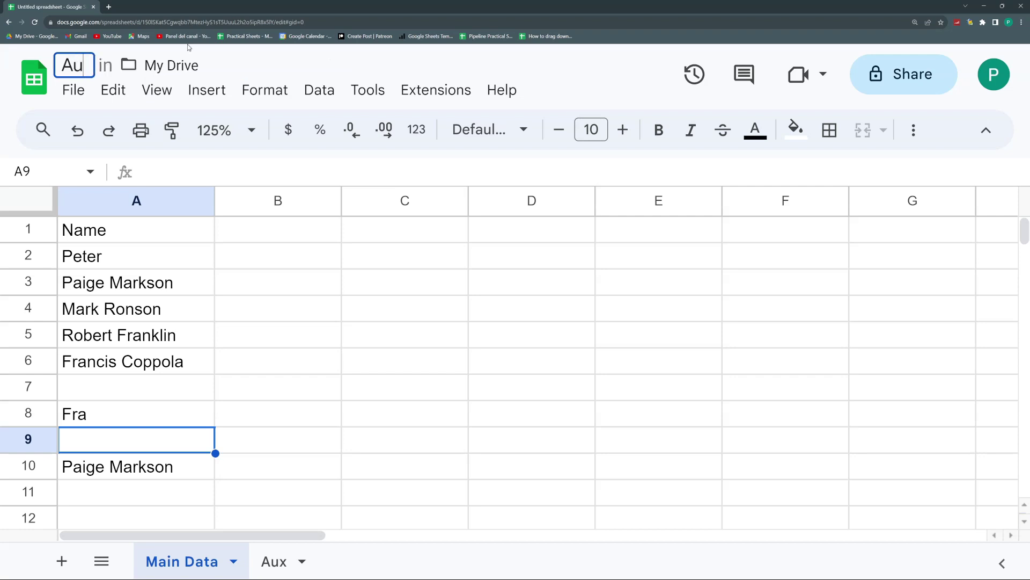
pyautogui.write('tocomplete - Suggestions')
pyautogui.press('Return')
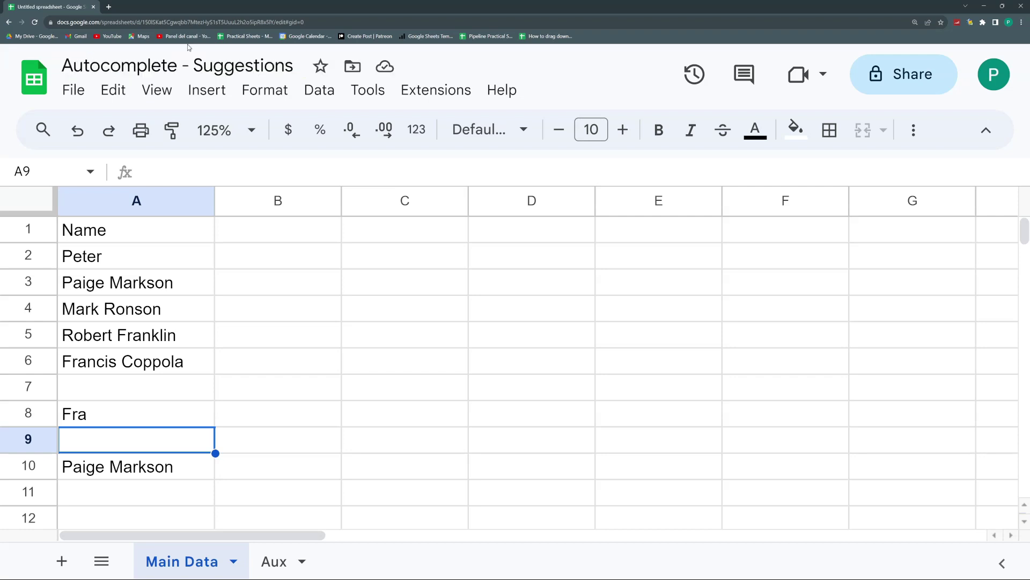